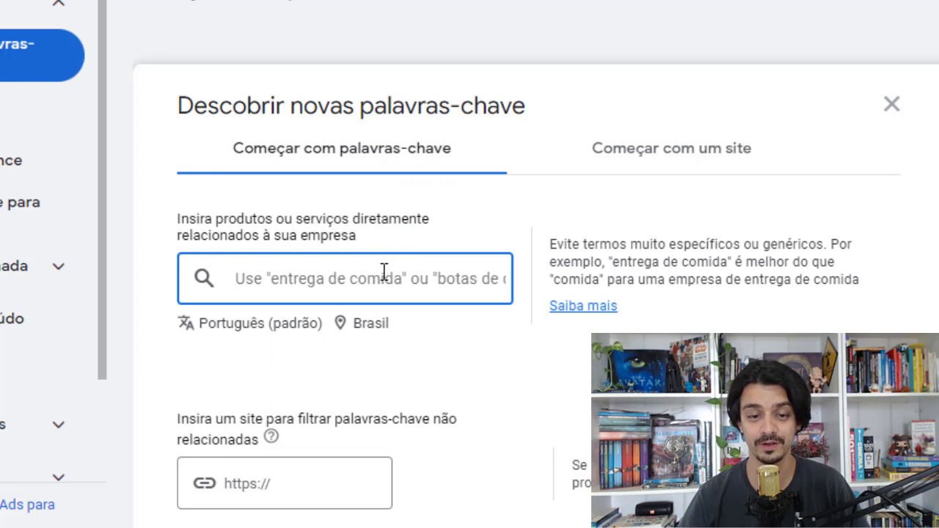
Enter the seed keywords "marketing digital", plus "marketing digital", "marketing" and "mkt" each combined with "para psicólogos" and "para advogados"
{"action": "type", "text": "marketing para advogados marketing para psicólogos mkt para psicólogos mkt para advogados"}
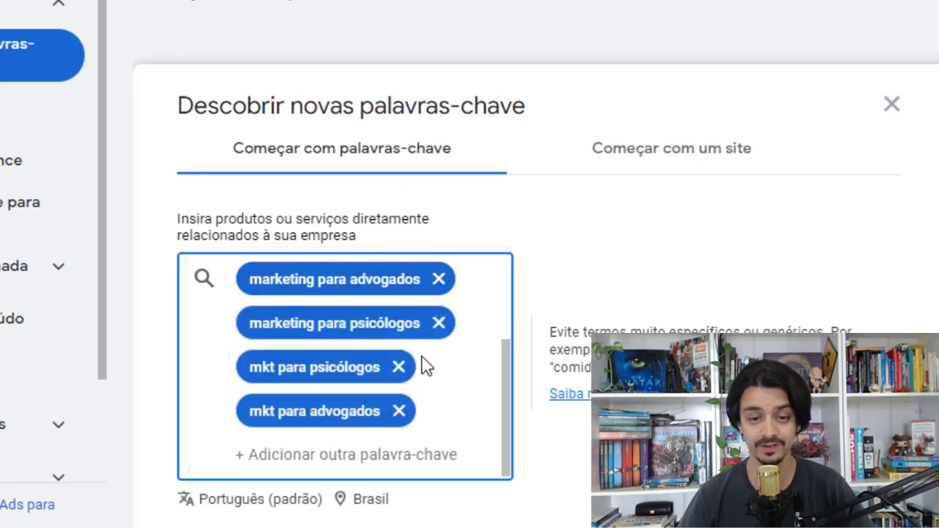
{"action": "scroll", "coordinate": [433, 369], "scroll_direction": "down", "scroll_amount": 2}
{"action": "type", "text": "marketing digital marketing digital para psicólogos marketing digital para advogados"}
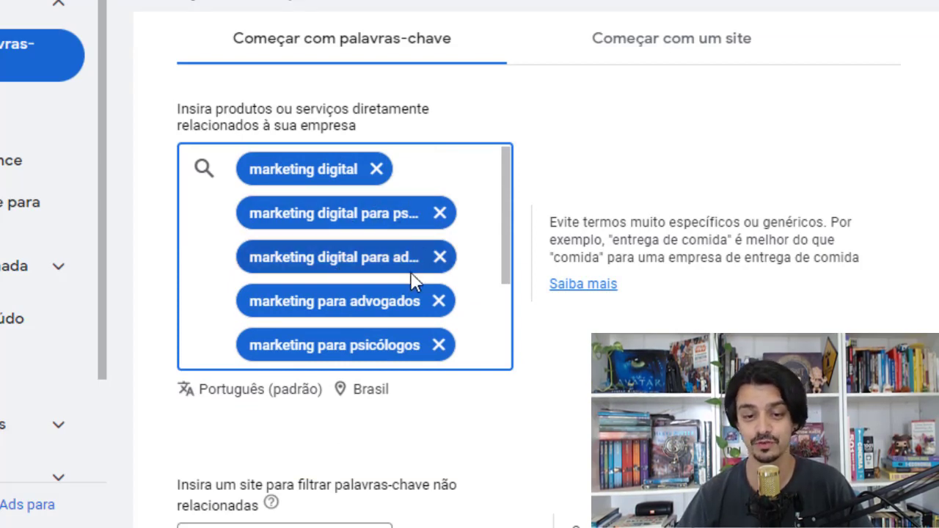
Check the seed keyword list and generate results for Brasil in Português, without a filtering site
{"action": "scroll", "coordinate": [418, 308], "scroll_direction": "down", "scroll_amount": 3}
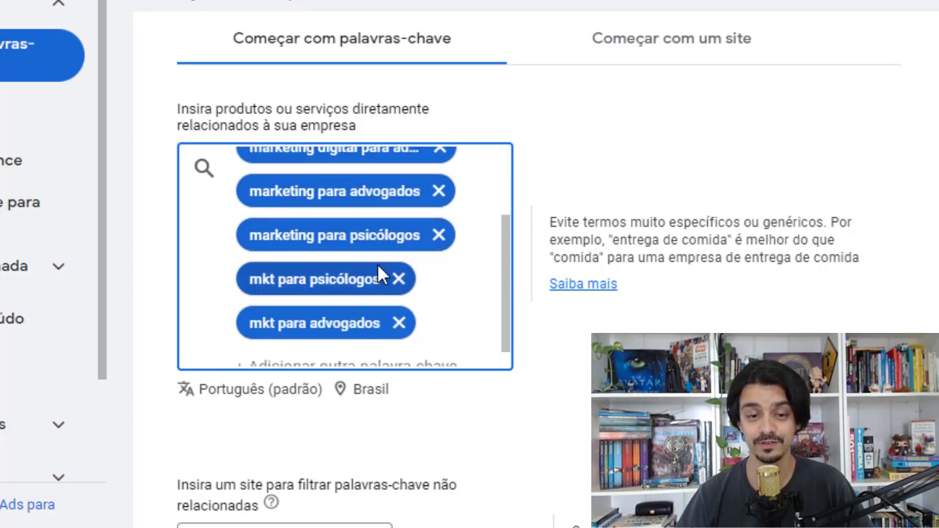
{"action": "scroll", "coordinate": [378, 268], "scroll_direction": "up", "scroll_amount": 2}
{"action": "scroll", "coordinate": [358, 292], "scroll_direction": "down", "scroll_amount": 2}
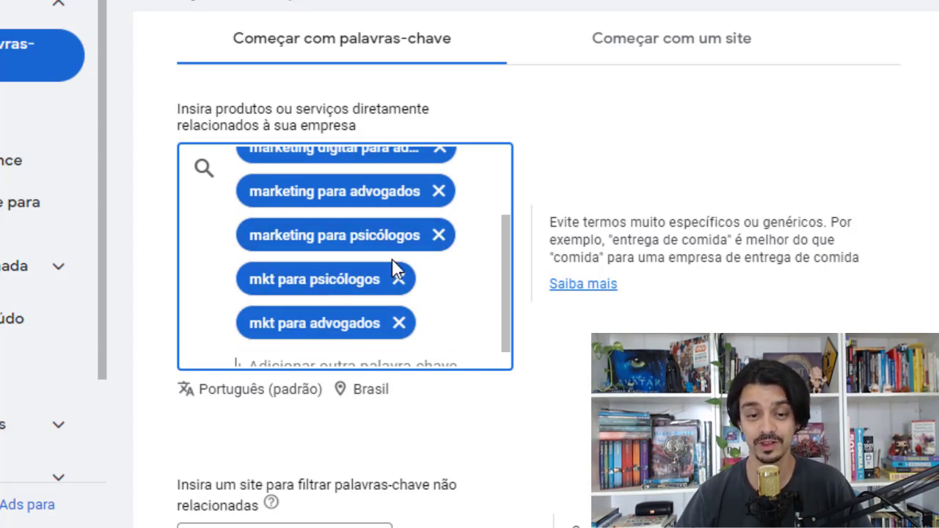
{"action": "scroll", "coordinate": [395, 264], "scroll_direction": "up", "scroll_amount": 3}
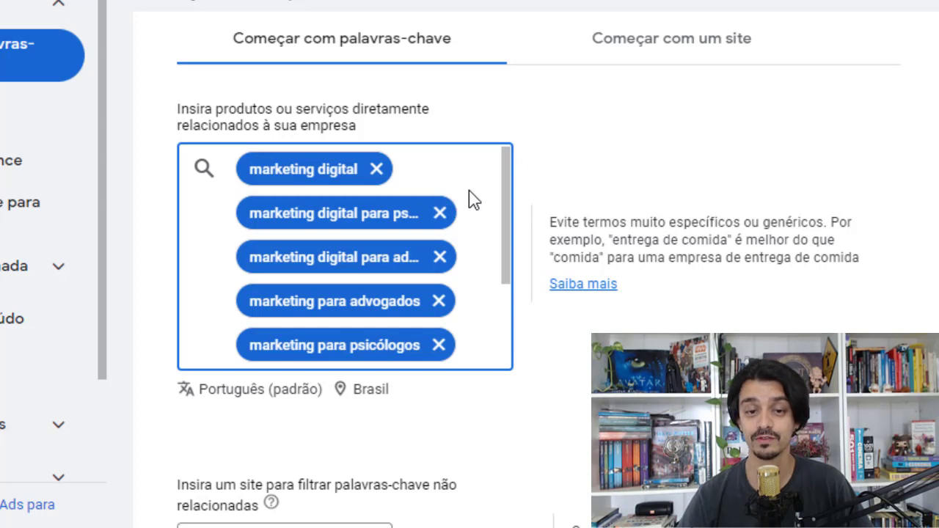
{"action": "scroll", "coordinate": [493, 244], "scroll_direction": "down", "scroll_amount": 3}
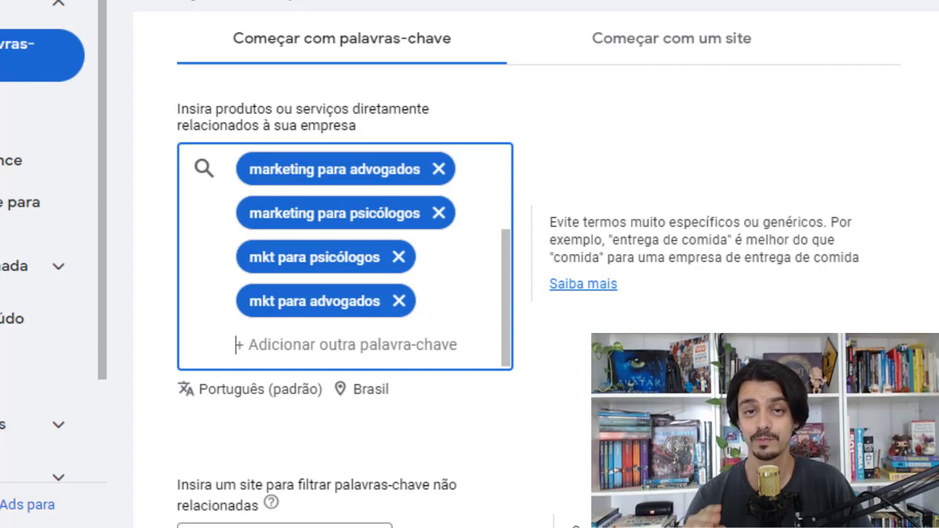
{"action": "left_click", "coordinate": [503, 308]}
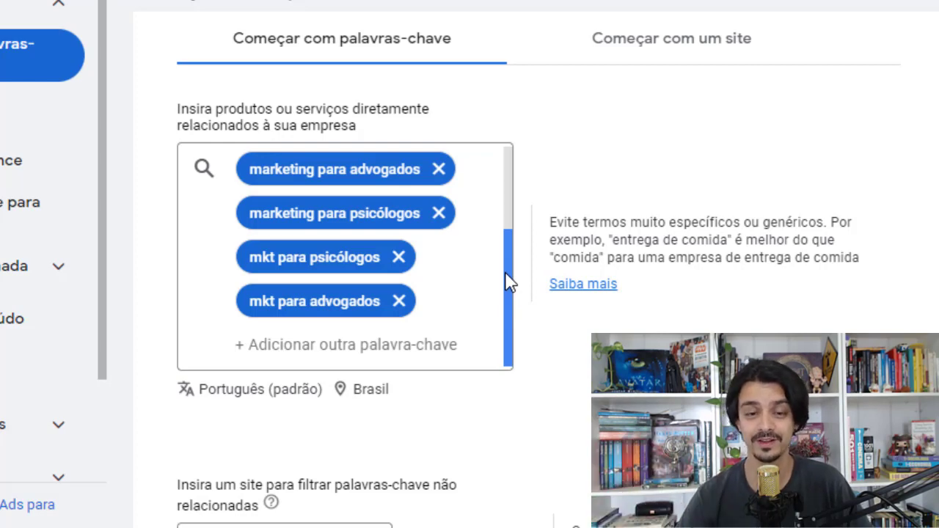
{"action": "left_click_drag", "start_coordinate": [509, 279], "coordinate": [513, 204]}
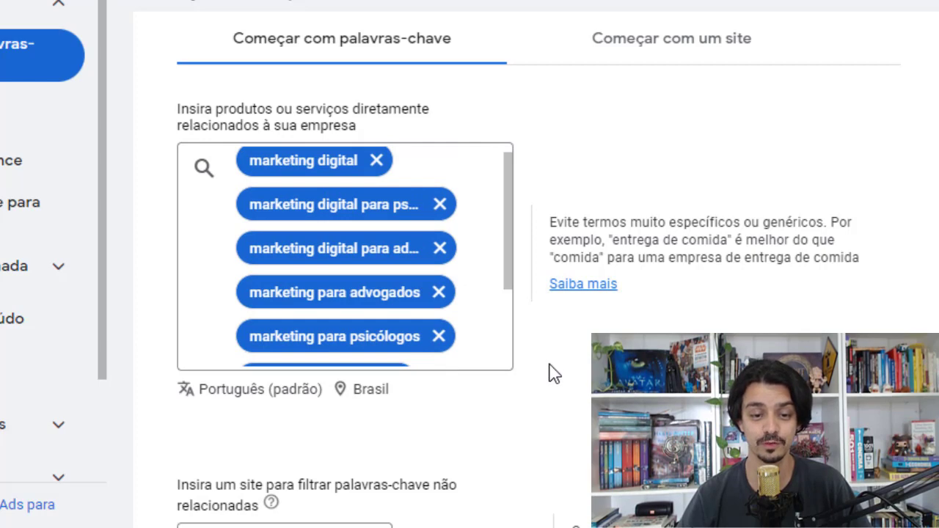
{"action": "scroll", "coordinate": [550, 367], "scroll_direction": "down", "scroll_amount": 5}
{"action": "left_click", "coordinate": [242, 348]}
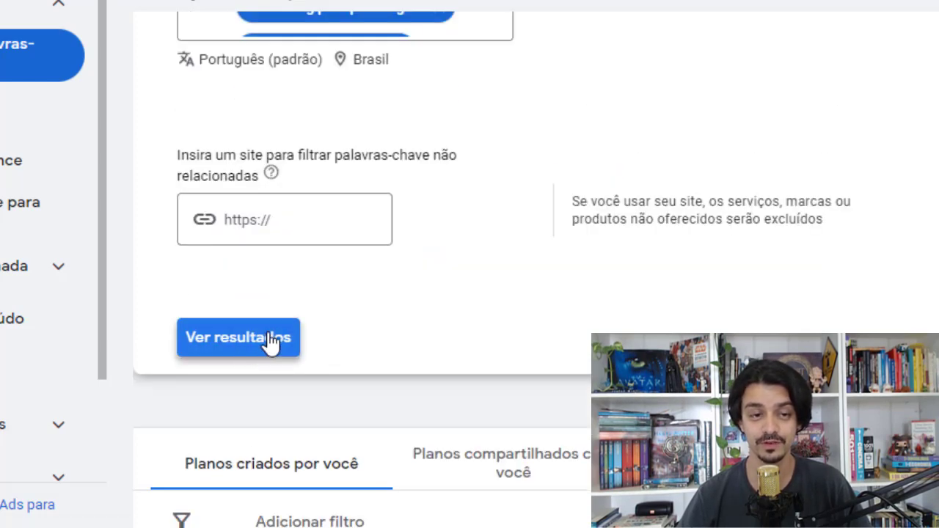
Compare the search volumes and trends of the entered marketing keywords for psicólogos and advogados in the results table
{"action": "scroll", "coordinate": [507, 279], "scroll_direction": "down", "scroll_amount": 6}
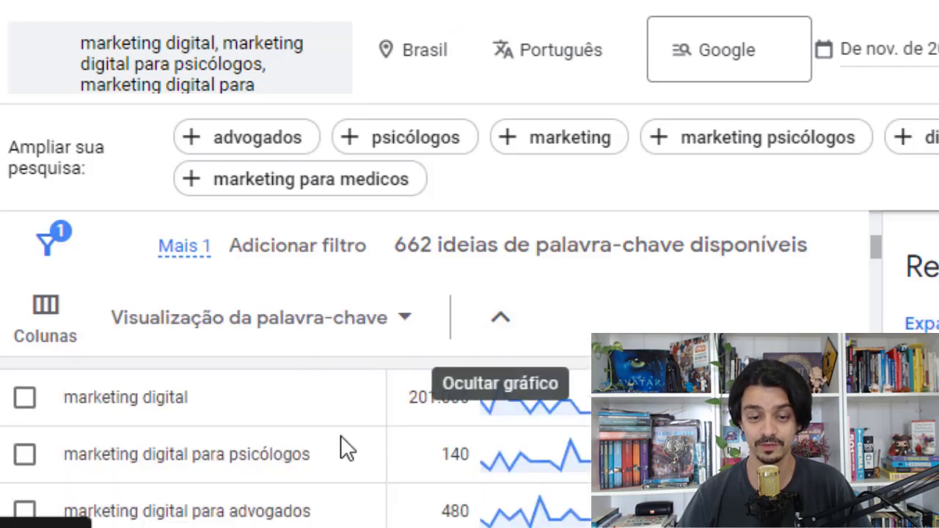
{"action": "scroll", "coordinate": [331, 440], "scroll_direction": "down", "scroll_amount": 3}
{"action": "scroll", "coordinate": [331, 441], "scroll_direction": "down", "scroll_amount": 2}
{"action": "scroll", "coordinate": [294, 452], "scroll_direction": "up", "scroll_amount": 2}
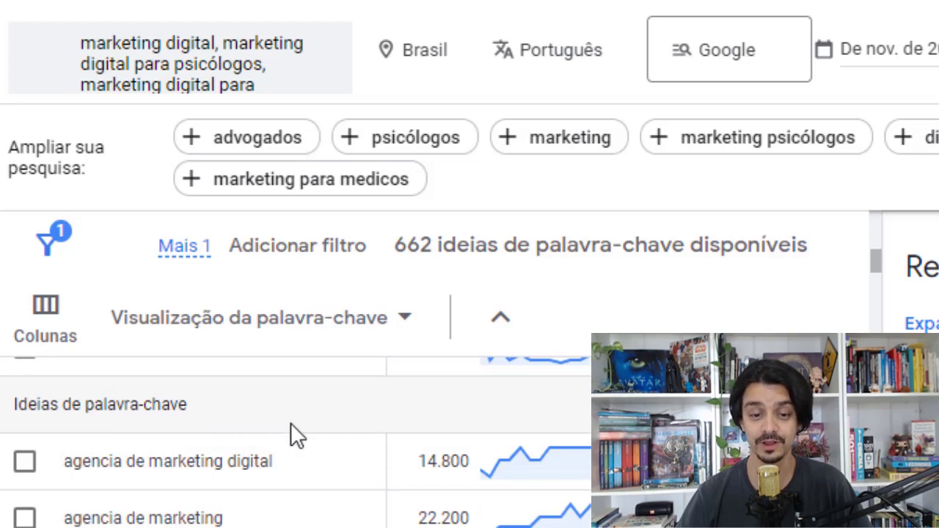
{"action": "scroll", "coordinate": [314, 452], "scroll_direction": "up", "scroll_amount": 5}
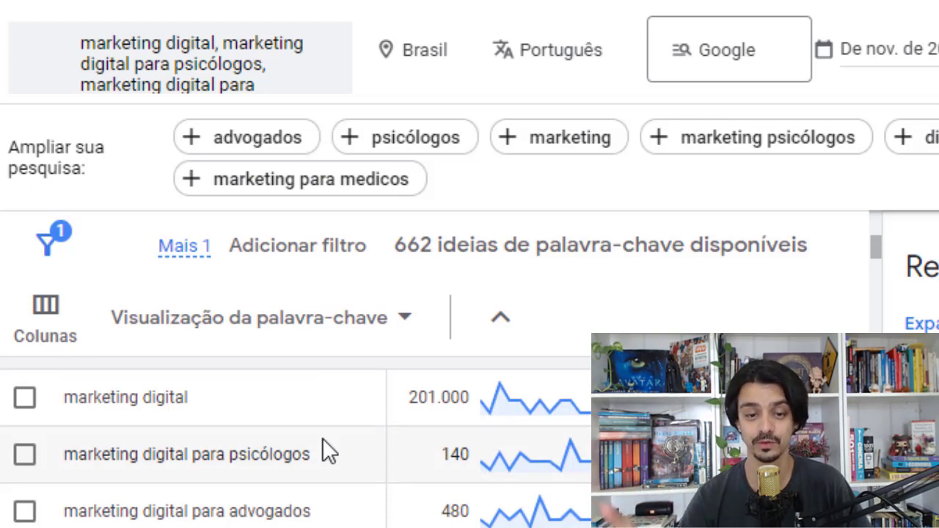
{"action": "scroll", "coordinate": [335, 433], "scroll_direction": "down", "scroll_amount": 2}
{"action": "scroll", "coordinate": [332, 418], "scroll_direction": "down", "scroll_amount": 4}
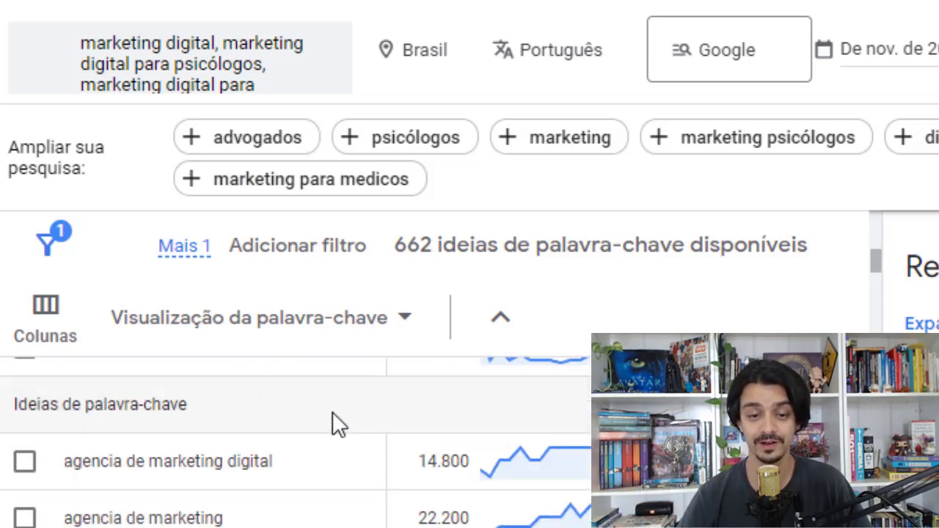
{"action": "scroll", "coordinate": [317, 436], "scroll_direction": "up", "scroll_amount": 2}
{"action": "scroll", "coordinate": [345, 430], "scroll_direction": "up", "scroll_amount": 3}
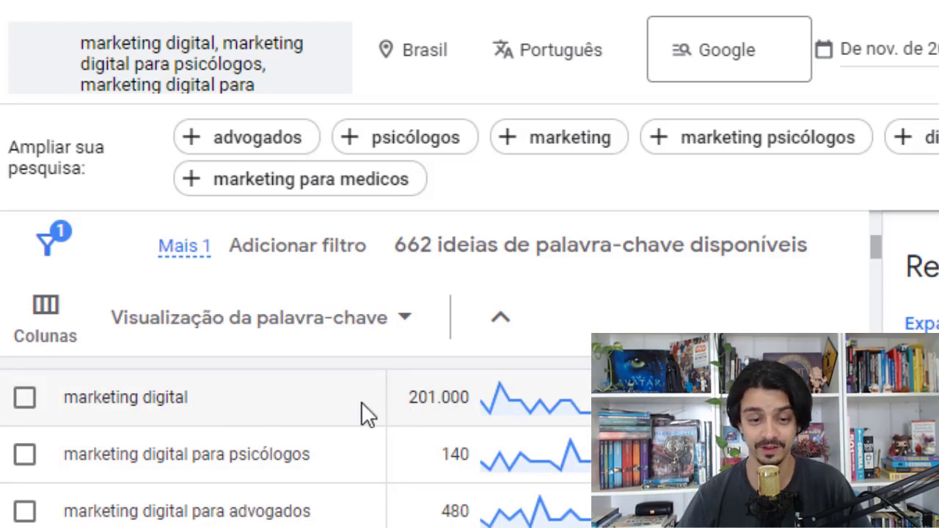
{"action": "scroll", "coordinate": [302, 436], "scroll_direction": "down", "scroll_amount": 2}
{"action": "scroll", "coordinate": [210, 440], "scroll_direction": "up", "scroll_amount": 2}
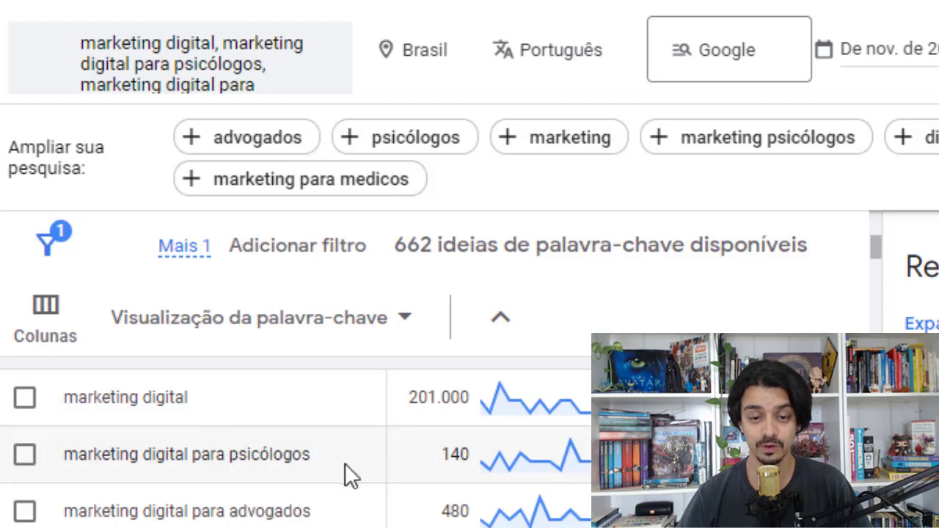
{"action": "scroll", "coordinate": [376, 447], "scroll_direction": "down", "scroll_amount": 2}
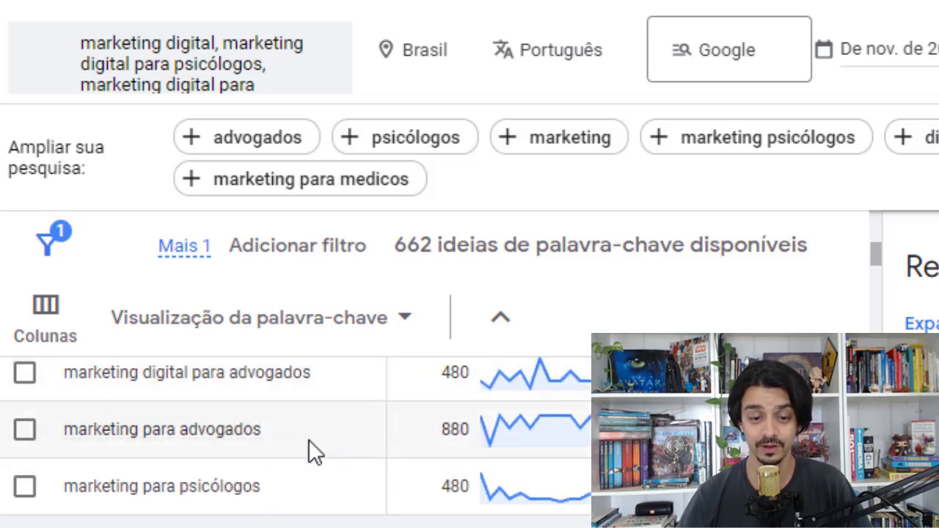
{"action": "scroll", "coordinate": [309, 440], "scroll_direction": "up", "scroll_amount": 2}
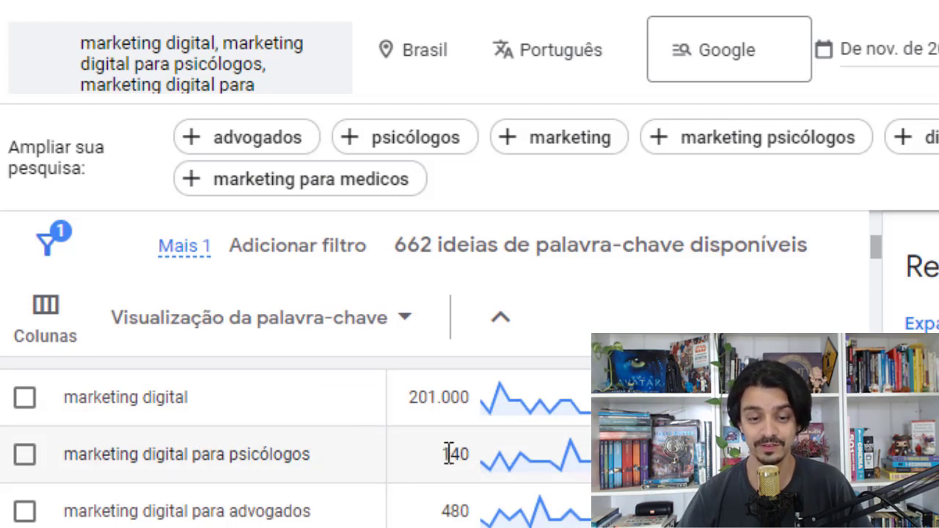
{"action": "scroll", "coordinate": [426, 462], "scroll_direction": "down", "scroll_amount": 4}
{"action": "scroll", "coordinate": [338, 457], "scroll_direction": "up", "scroll_amount": 2}
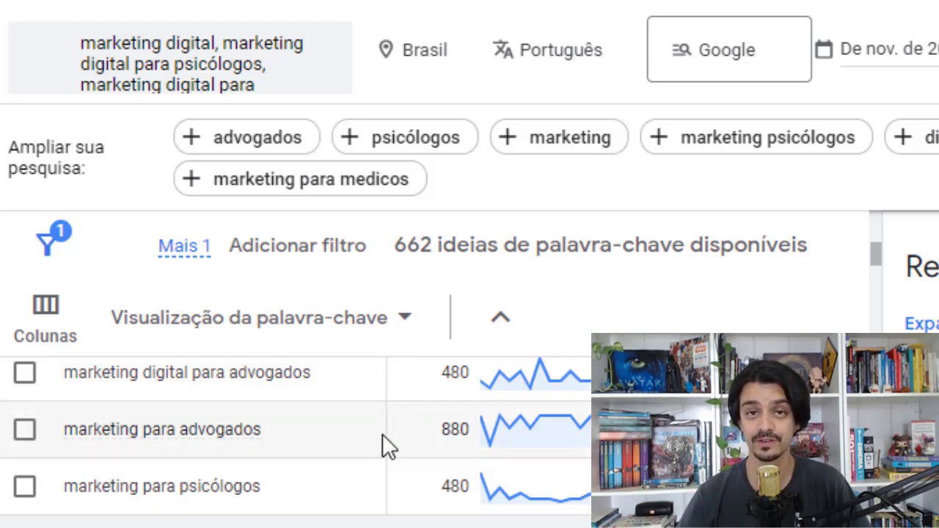
Browse the suggested keyword ideas below the entered terms, comparing their search volumes
{"action": "scroll", "coordinate": [375, 440], "scroll_direction": "down", "scroll_amount": 2}
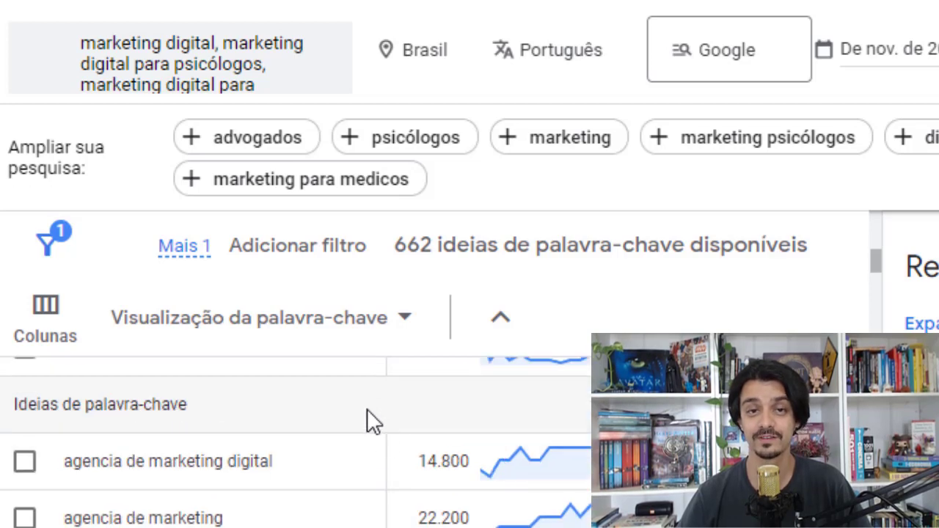
{"action": "scroll", "coordinate": [352, 466], "scroll_direction": "down", "scroll_amount": 2}
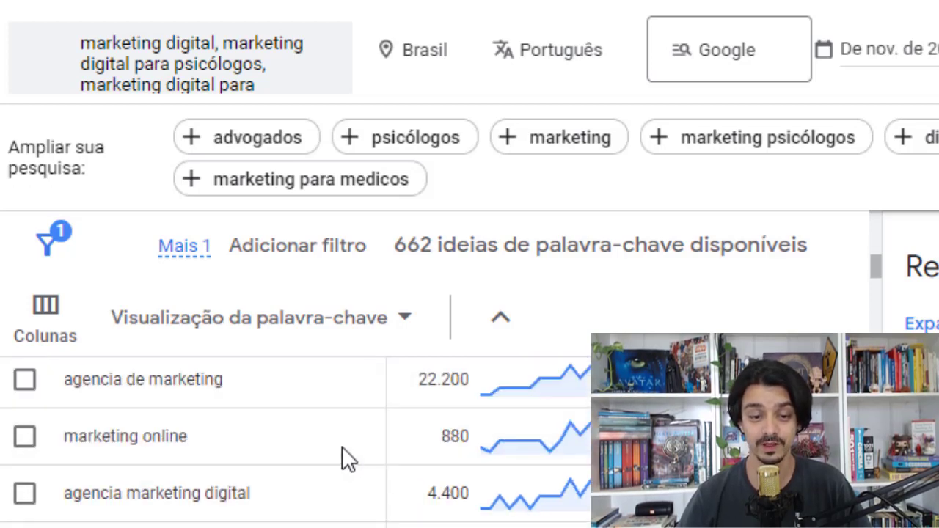
{"action": "scroll", "coordinate": [284, 463], "scroll_direction": "up", "scroll_amount": 2}
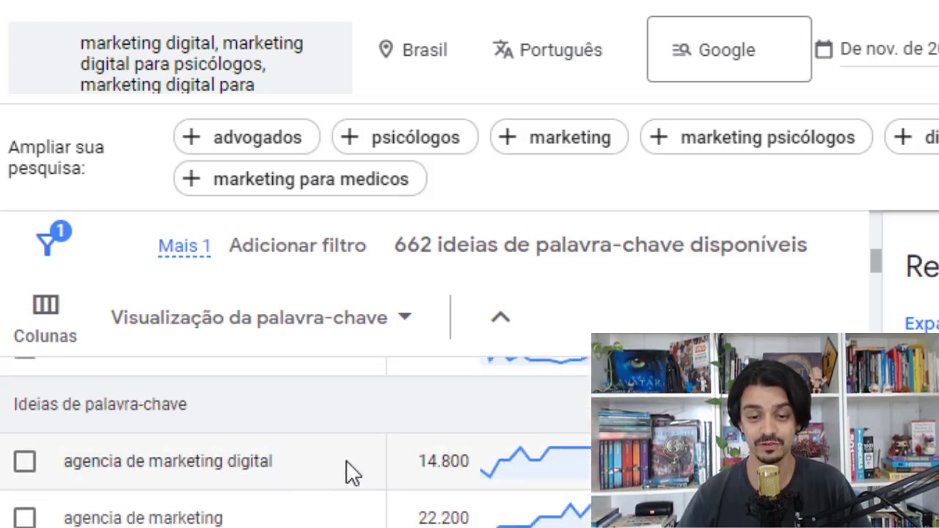
{"action": "scroll", "coordinate": [323, 466], "scroll_direction": "down", "scroll_amount": 3}
{"action": "scroll", "coordinate": [301, 440], "scroll_direction": "down", "scroll_amount": 4}
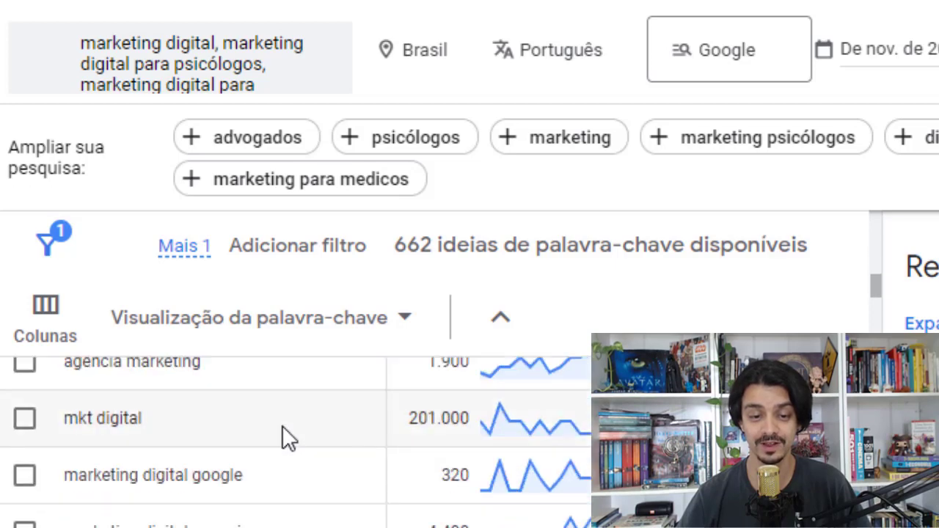
{"action": "scroll", "coordinate": [281, 433], "scroll_direction": "down", "scroll_amount": 3}
{"action": "scroll", "coordinate": [317, 418], "scroll_direction": "down", "scroll_amount": 2}
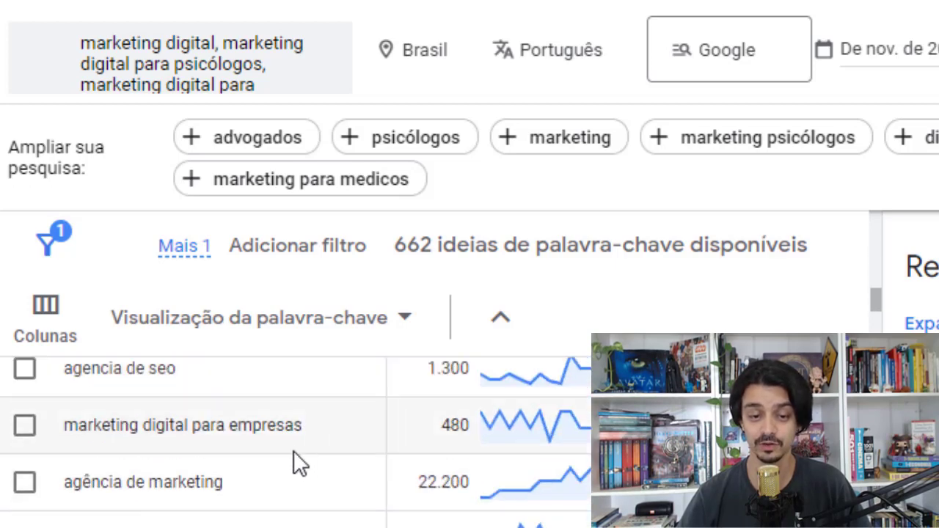
{"action": "scroll", "coordinate": [313, 451], "scroll_direction": "down", "scroll_amount": 4}
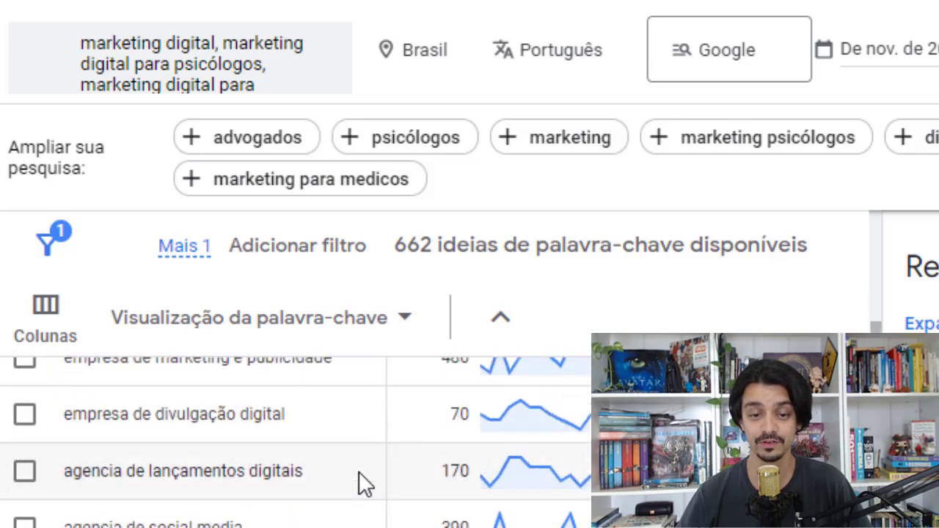
{"action": "scroll", "coordinate": [291, 447], "scroll_direction": "down", "scroll_amount": 3}
{"action": "scroll", "coordinate": [287, 441], "scroll_direction": "down", "scroll_amount": 5}
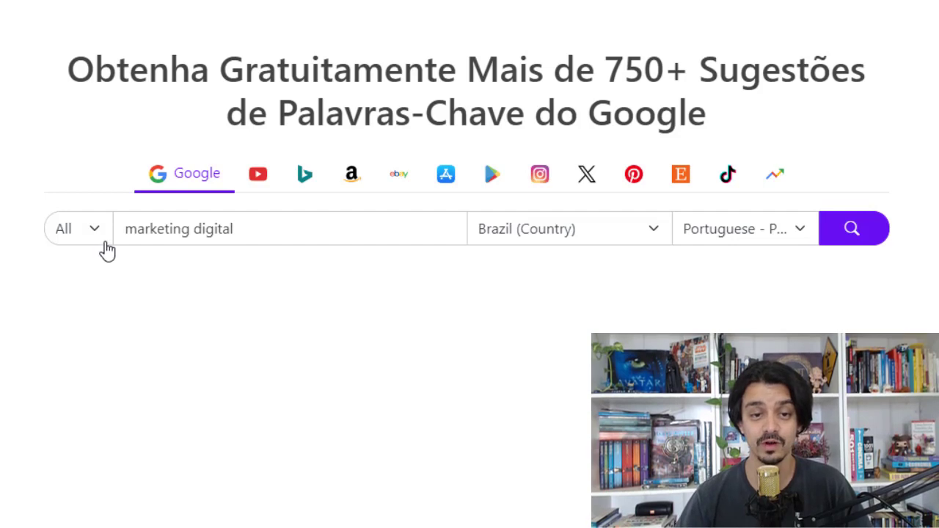
In Keyword Tool, search Google suggestions for "marketing digital" with category All, country Brazil and language Portuguese
{"action": "left_click", "coordinate": [249, 232]}
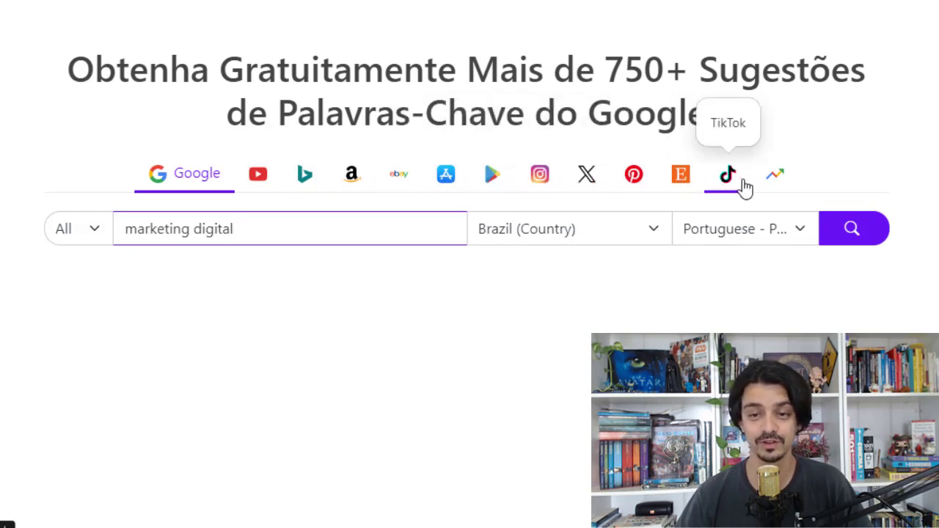
{"action": "left_click", "coordinate": [86, 239]}
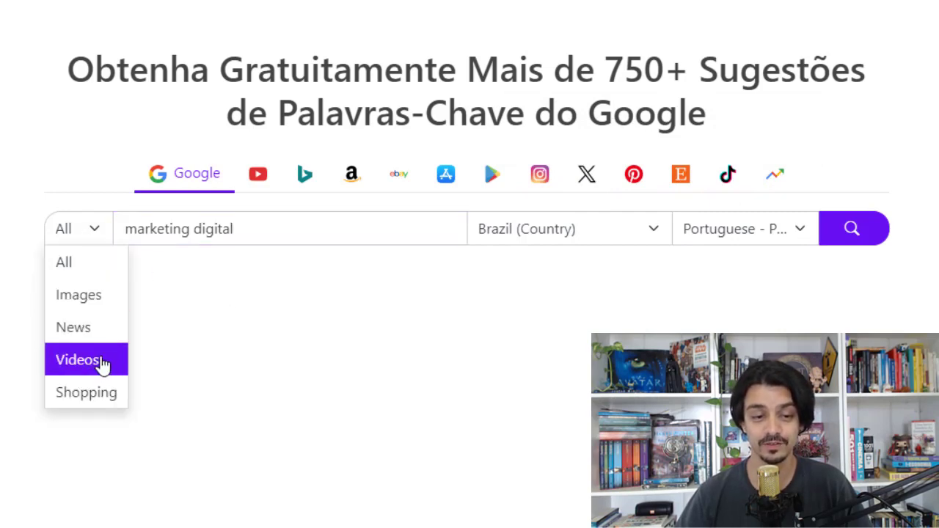
{"action": "left_click", "coordinate": [101, 264]}
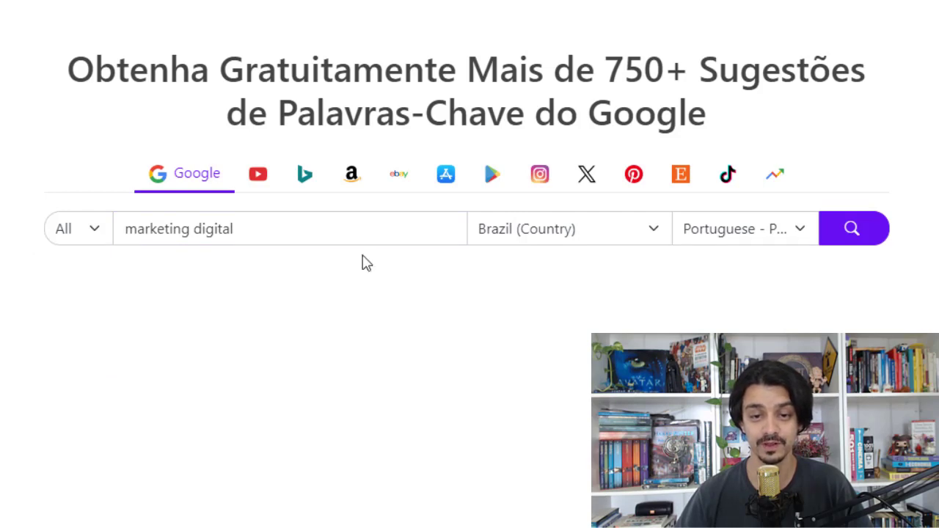
{"action": "left_click", "coordinate": [849, 233]}
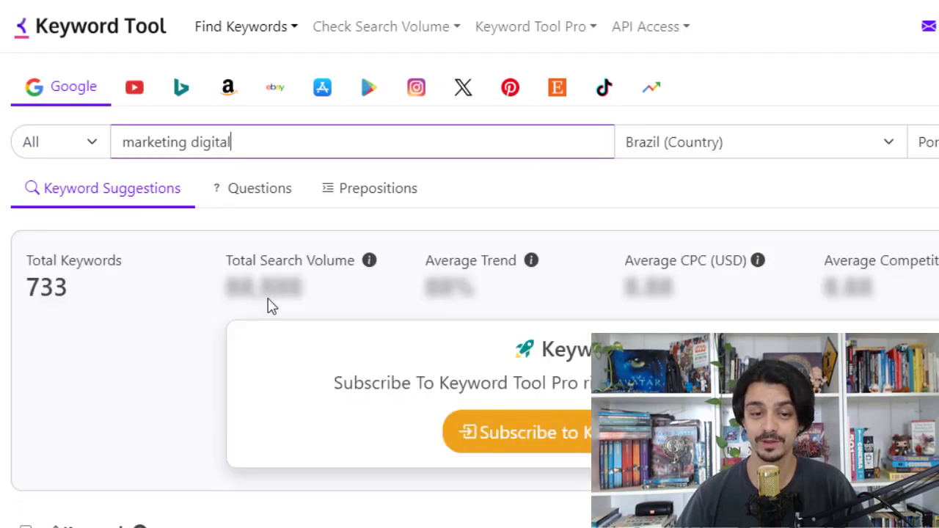
Examine the suggested keyword variations for "marketing digital" and which data columns the free version provides
{"action": "scroll", "coordinate": [270, 308], "scroll_direction": "down", "scroll_amount": 5}
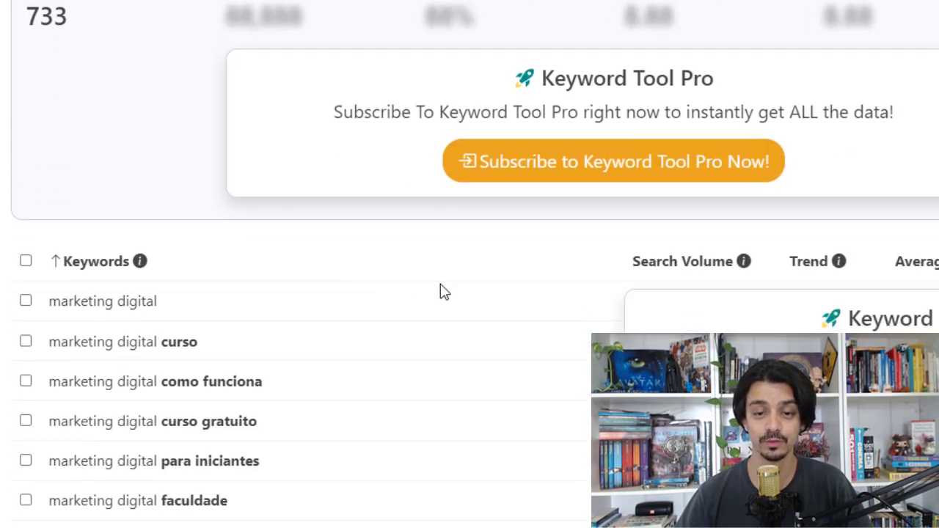
{"action": "scroll", "coordinate": [646, 294], "scroll_direction": "down", "scroll_amount": 3}
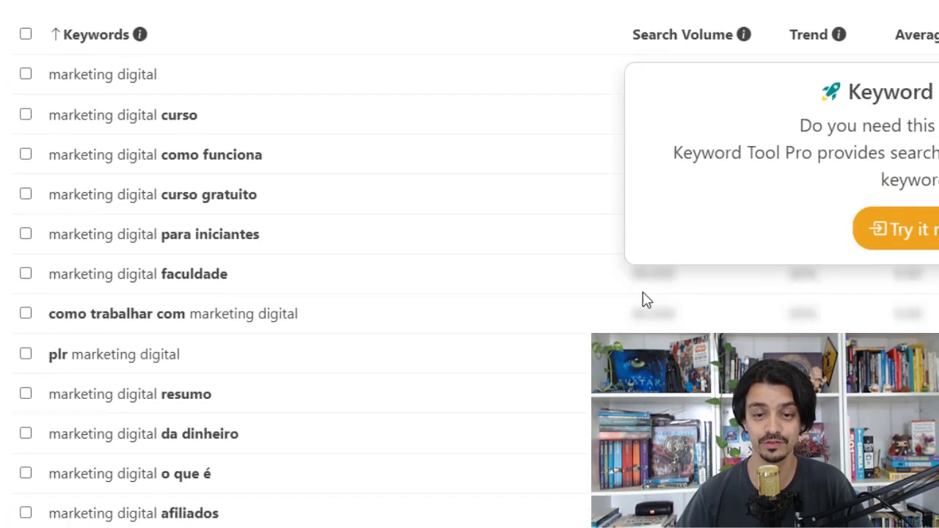
{"action": "scroll", "coordinate": [648, 310], "scroll_direction": "up", "scroll_amount": 5}
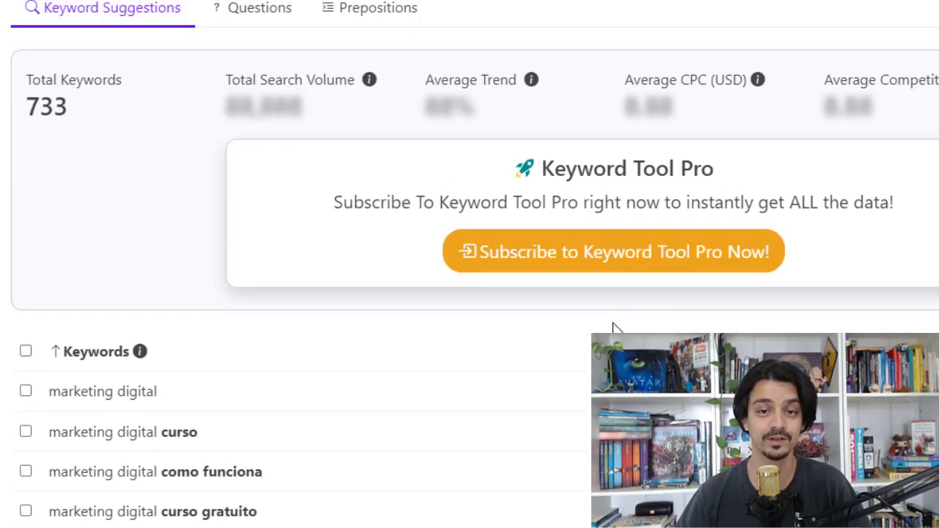
{"action": "scroll", "coordinate": [615, 330], "scroll_direction": "down", "scroll_amount": 3}
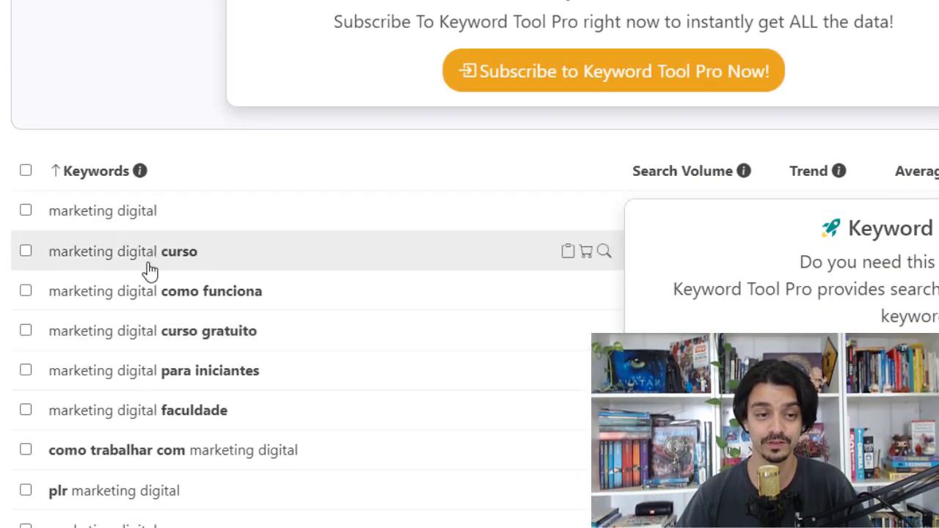
{"action": "scroll", "coordinate": [147, 262], "scroll_direction": "down", "scroll_amount": 3}
{"action": "scroll", "coordinate": [159, 304], "scroll_direction": "down", "scroll_amount": 10}
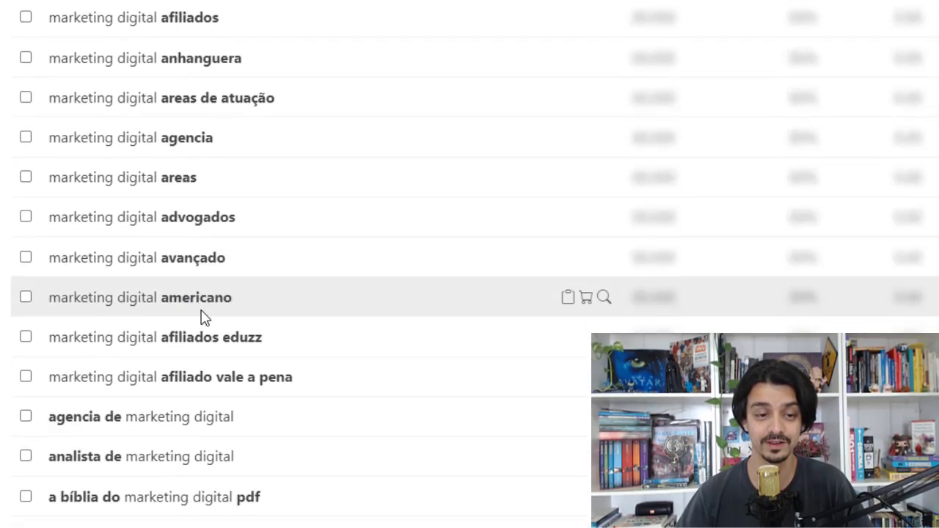
{"action": "scroll", "coordinate": [253, 323], "scroll_direction": "down", "scroll_amount": 4}
{"action": "scroll", "coordinate": [264, 310], "scroll_direction": "up", "scroll_amount": 15}
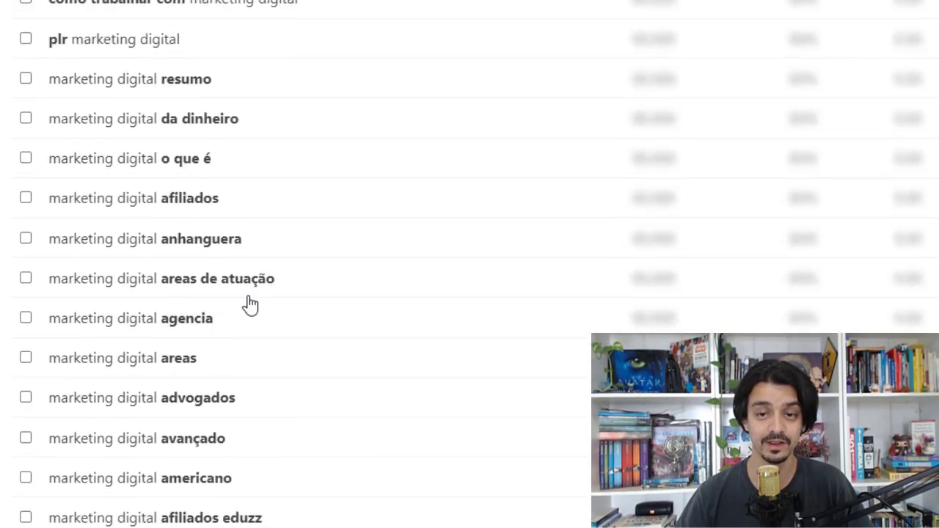
Review the top keyword suggestions for "marketing digital" in the Keyword Tool results list
{"action": "scroll", "coordinate": [249, 307], "scroll_direction": "up", "scroll_amount": 6}
{"action": "scroll", "coordinate": [245, 325], "scroll_direction": "down", "scroll_amount": 5}
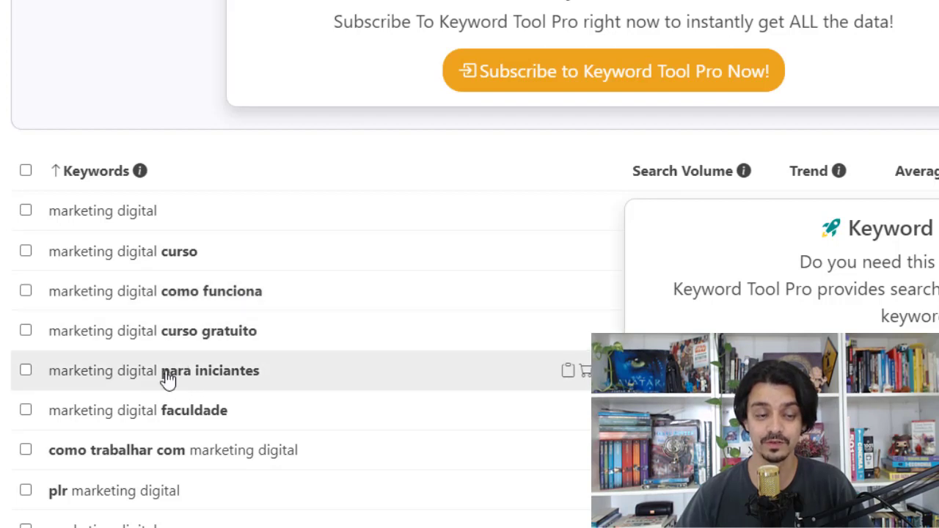
{"action": "scroll", "coordinate": [179, 365], "scroll_direction": "down", "scroll_amount": 2}
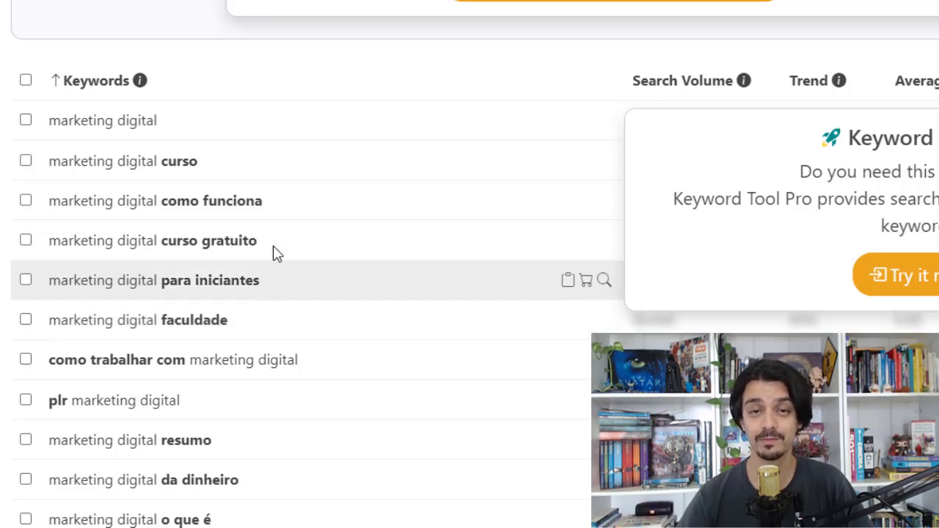
{"action": "scroll", "coordinate": [450, 237], "scroll_direction": "up", "scroll_amount": 2}
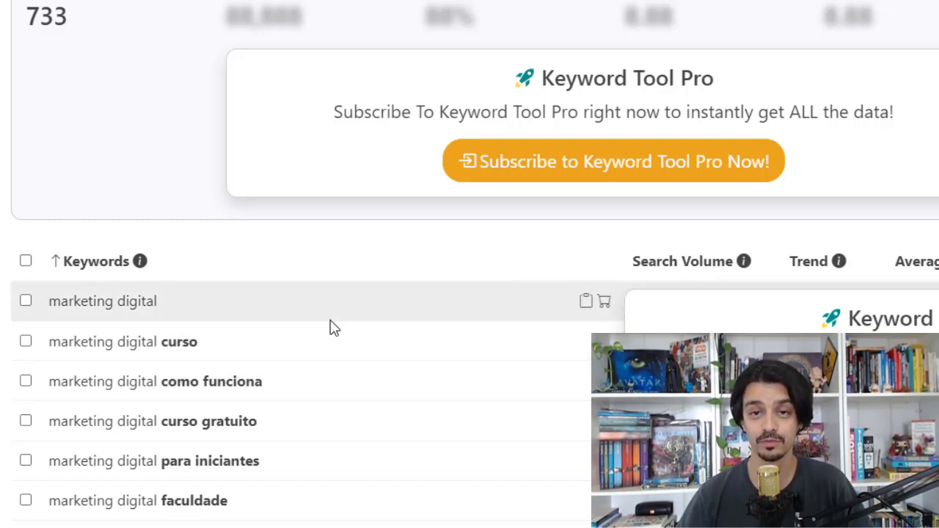
{"action": "scroll", "coordinate": [291, 367], "scroll_direction": "down", "scroll_amount": 1}
{"action": "scroll", "coordinate": [291, 367], "scroll_direction": "down", "scroll_amount": 1}
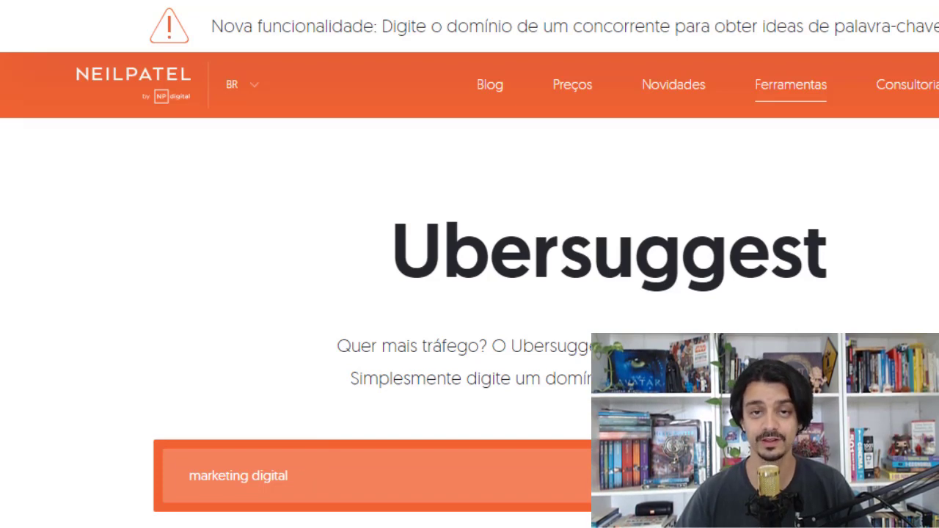
Switch to Ubersuggest and search keyword ideas for "marketing digital" in Português for Brasil
{"action": "key", "text": "Return"}
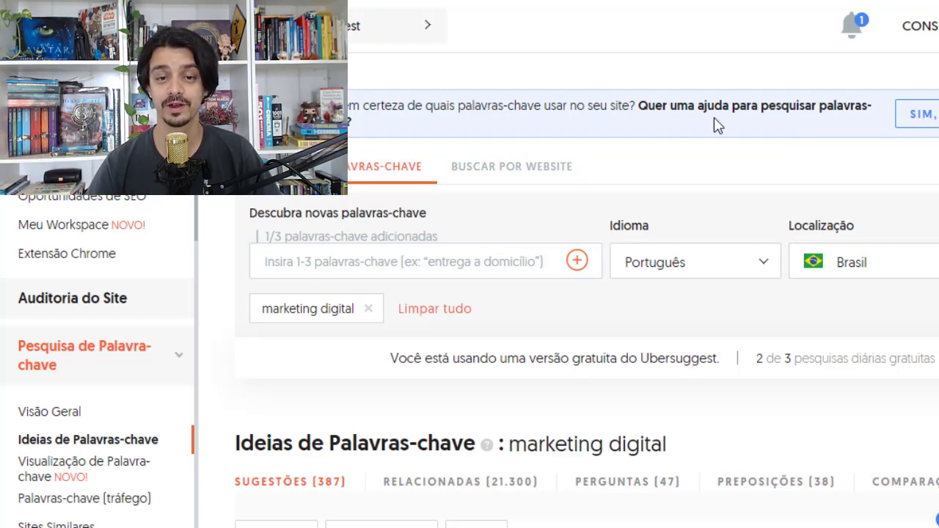
{"action": "scroll", "coordinate": [738, 209], "scroll_direction": "down", "scroll_amount": 5}
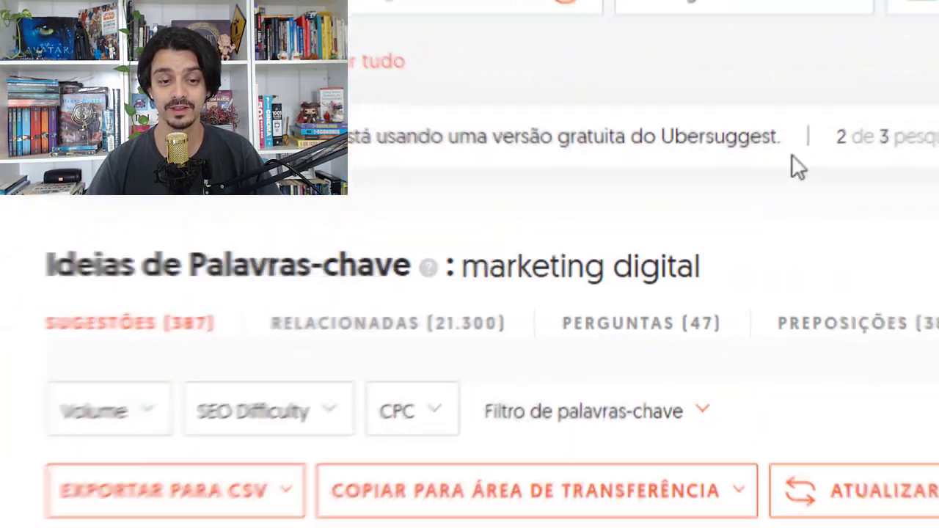
{"action": "scroll", "coordinate": [794, 145], "scroll_direction": "down", "scroll_amount": 2}
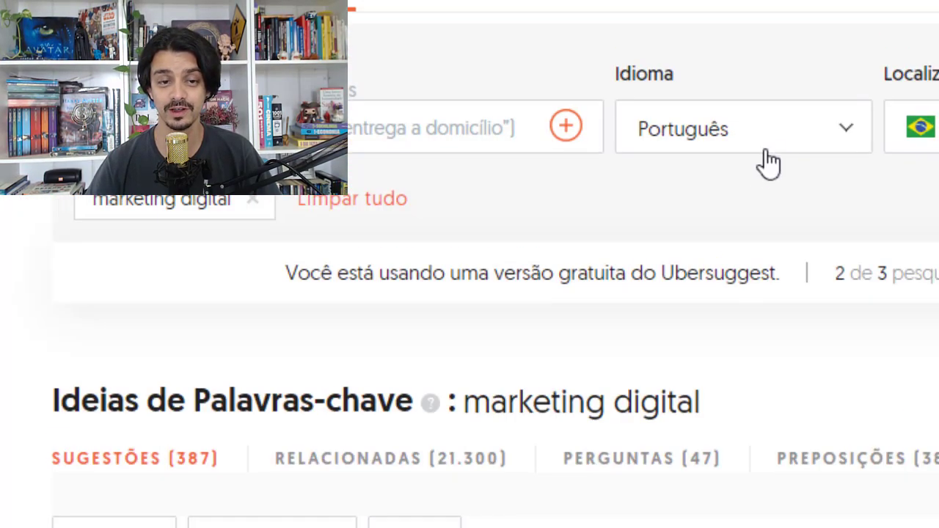
Browse the Sugestões keyword ideas for "marketing digital", comparing the search volume and CPC of each term
{"action": "scroll", "coordinate": [748, 179], "scroll_direction": "down", "scroll_amount": 5}
{"action": "scroll", "coordinate": [769, 168], "scroll_direction": "down", "scroll_amount": 1}
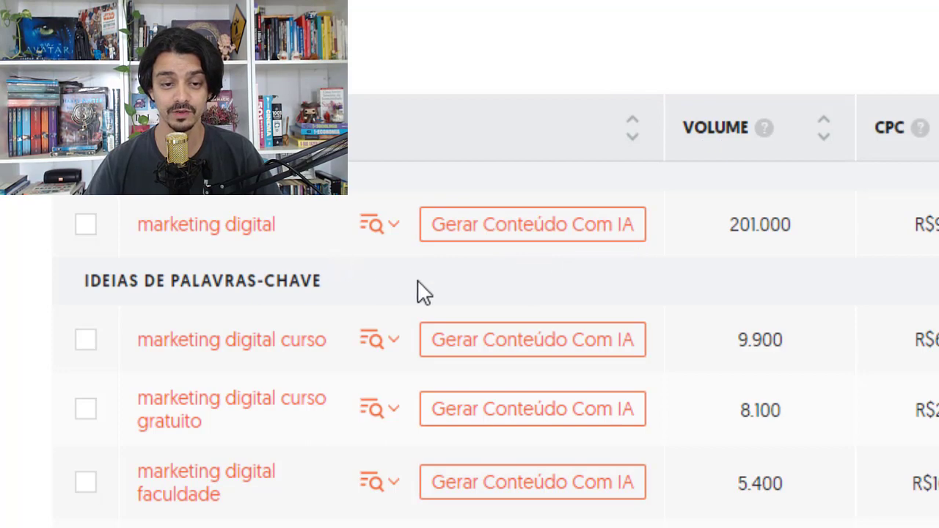
{"action": "scroll", "coordinate": [441, 293], "scroll_direction": "down", "scroll_amount": 4}
{"action": "scroll", "coordinate": [436, 346], "scroll_direction": "up", "scroll_amount": 4}
{"action": "scroll", "coordinate": [471, 332], "scroll_direction": "down", "scroll_amount": 4}
{"action": "scroll", "coordinate": [470, 334], "scroll_direction": "down", "scroll_amount": 10}
{"action": "scroll", "coordinate": [719, 256], "scroll_direction": "down", "scroll_amount": 10}
{"action": "scroll", "coordinate": [727, 380], "scroll_direction": "down", "scroll_amount": 7}
{"action": "scroll", "coordinate": [719, 359], "scroll_direction": "up", "scroll_amount": 11}
{"action": "scroll", "coordinate": [723, 357], "scroll_direction": "up", "scroll_amount": 15}
{"action": "scroll", "coordinate": [719, 357], "scroll_direction": "down", "scroll_amount": 3}
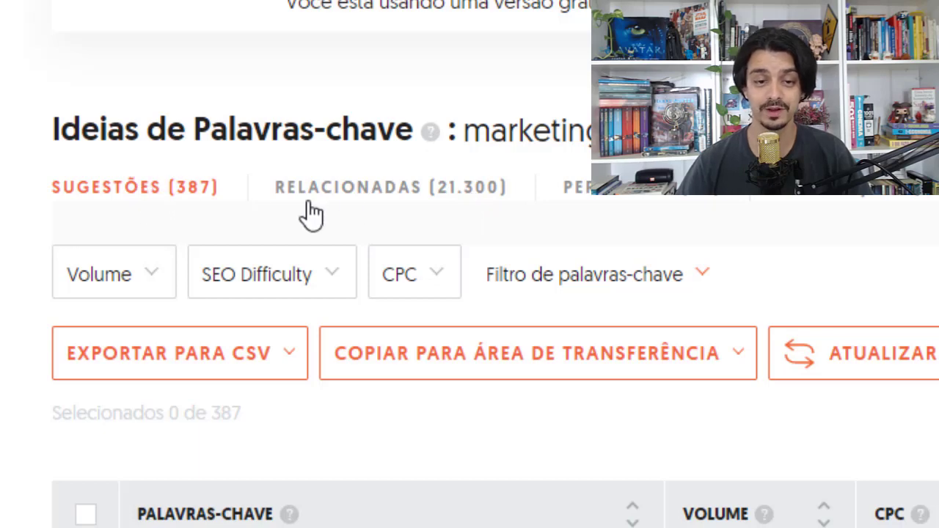
Show the Relacionadas keyword ideas for "marketing digital" and look over their list
{"action": "left_click", "coordinate": [391, 192]}
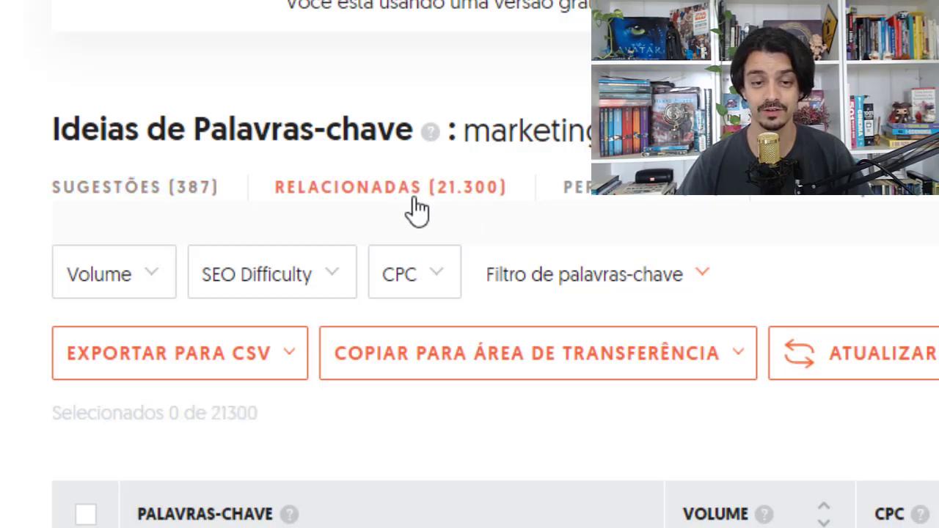
{"action": "scroll", "coordinate": [415, 210], "scroll_direction": "down", "scroll_amount": 5}
{"action": "scroll", "coordinate": [375, 292], "scroll_direction": "up", "scroll_amount": 3}
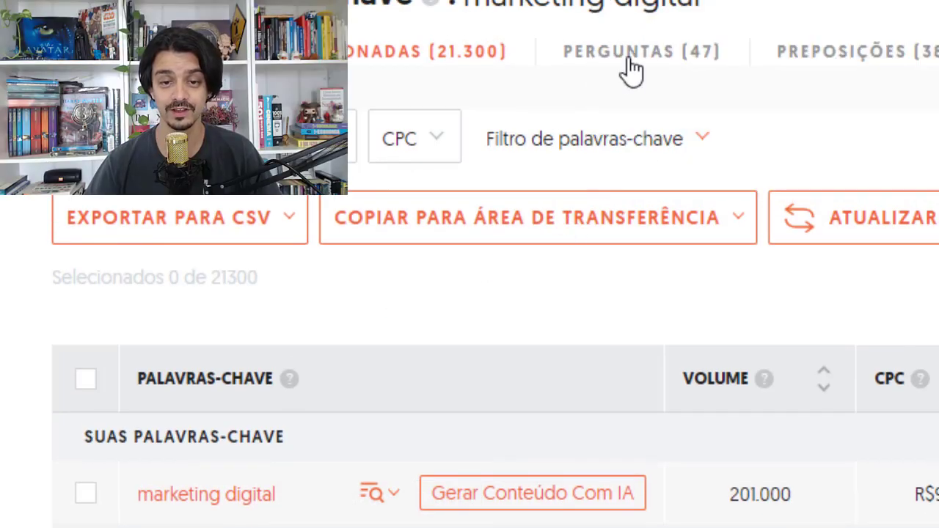
Show the Perguntas keyword ideas for "marketing digital" and review the question-style terms with their volumes
{"action": "left_click", "coordinate": [632, 66]}
{"action": "scroll", "coordinate": [447, 336], "scroll_direction": "down", "scroll_amount": 4}
{"action": "scroll", "coordinate": [382, 315], "scroll_direction": "down", "scroll_amount": 2}
{"action": "scroll", "coordinate": [320, 369], "scroll_direction": "down", "scroll_amount": 4}
{"action": "scroll", "coordinate": [352, 363], "scroll_direction": "up", "scroll_amount": 6}
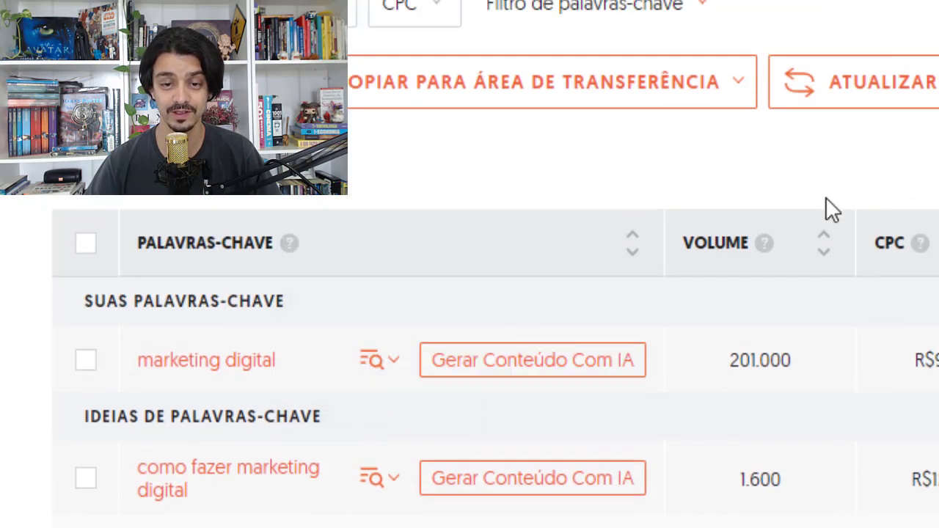
Show the Preposições keyword ideas for "marketing digital" and review the listed terms with their volumes
{"action": "scroll", "coordinate": [829, 210], "scroll_direction": "up", "scroll_amount": 2}
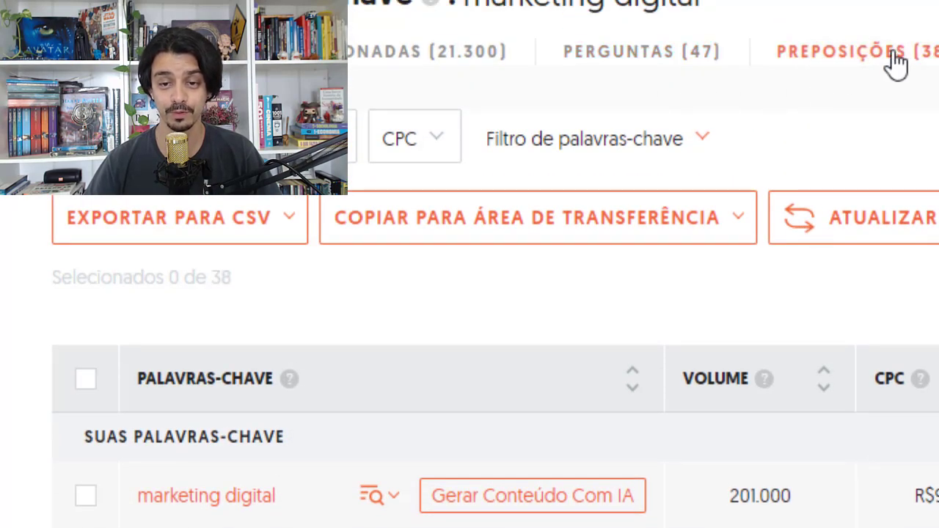
{"action": "scroll", "coordinate": [794, 209], "scroll_direction": "down", "scroll_amount": 5}
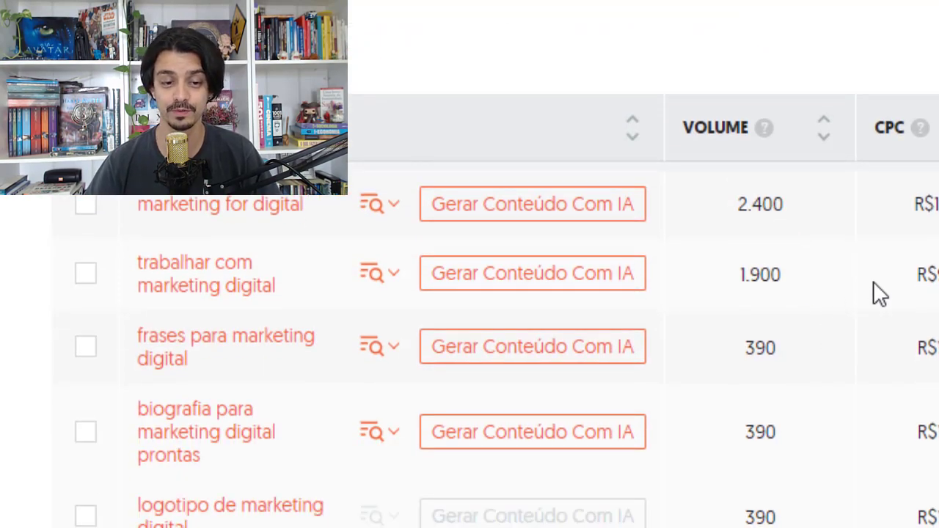
{"action": "scroll", "coordinate": [873, 283], "scroll_direction": "down", "scroll_amount": 2}
{"action": "scroll", "coordinate": [884, 283], "scroll_direction": "up", "scroll_amount": 6}
Show the comparison keyword ideas for "marketing digital" and look through the listed terms
{"action": "scroll", "coordinate": [873, 298], "scroll_direction": "up", "scroll_amount": 3}
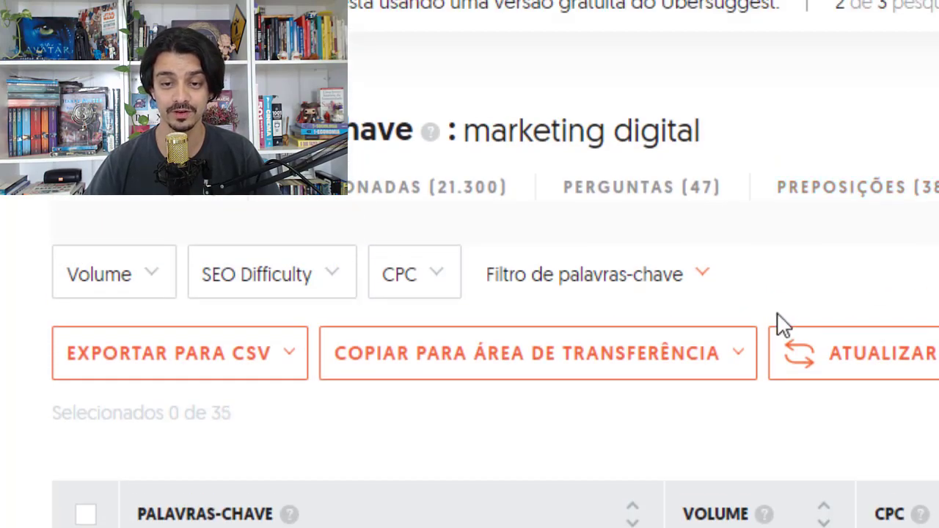
{"action": "scroll", "coordinate": [768, 315], "scroll_direction": "down", "scroll_amount": 9}
{"action": "scroll", "coordinate": [772, 350], "scroll_direction": "up", "scroll_amount": 9}
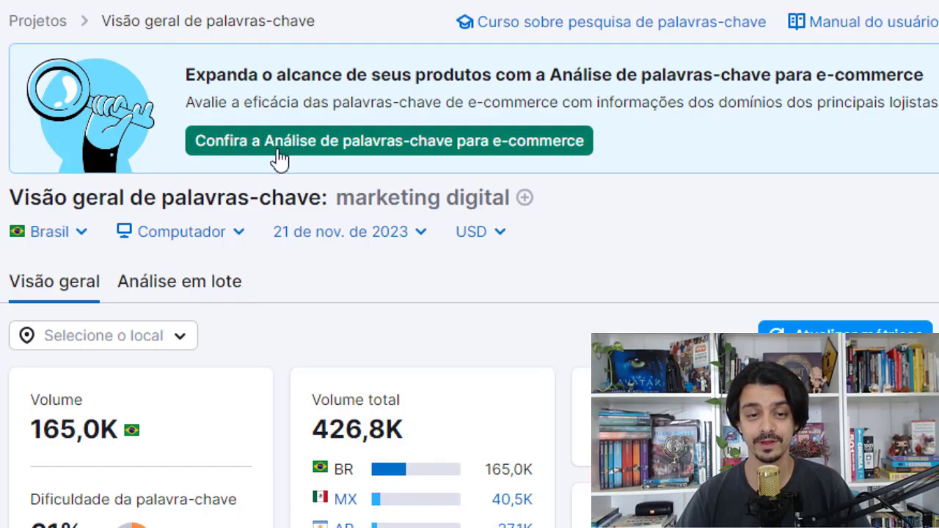
Switch to Semrush's keyword overview for "marketing digital" and examine its volume, difficulty, intent and trend for Brasil
{"action": "scroll", "coordinate": [273, 151], "scroll_direction": "down", "scroll_amount": 3}
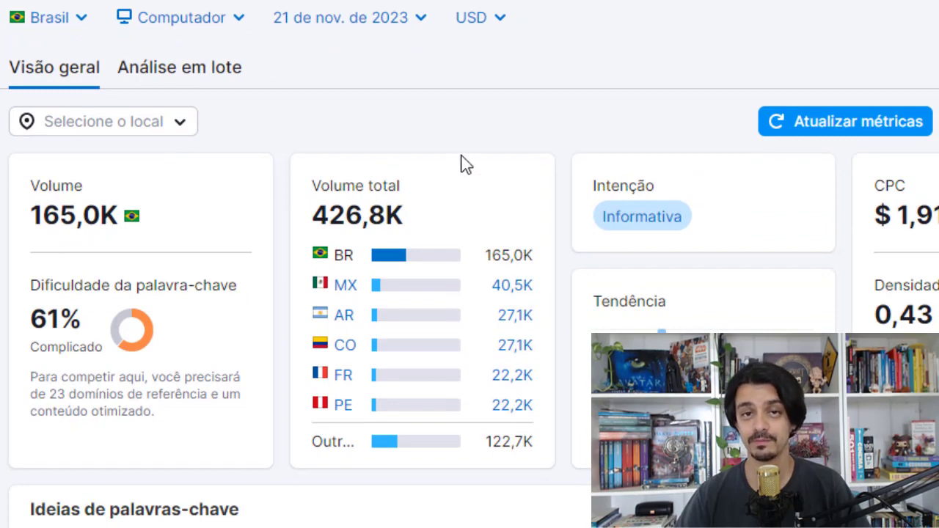
{"action": "scroll", "coordinate": [463, 156], "scroll_direction": "down", "scroll_amount": 2}
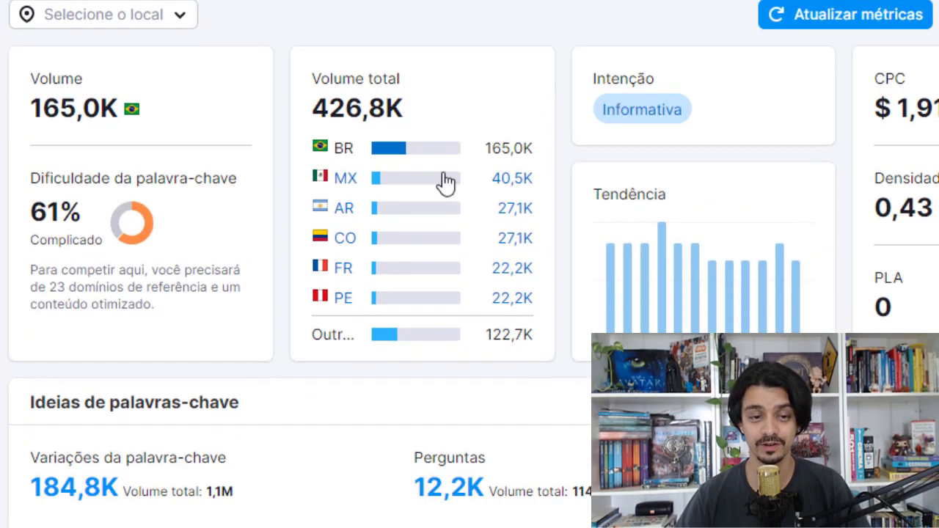
{"action": "scroll", "coordinate": [214, 185], "scroll_direction": "up", "scroll_amount": 2}
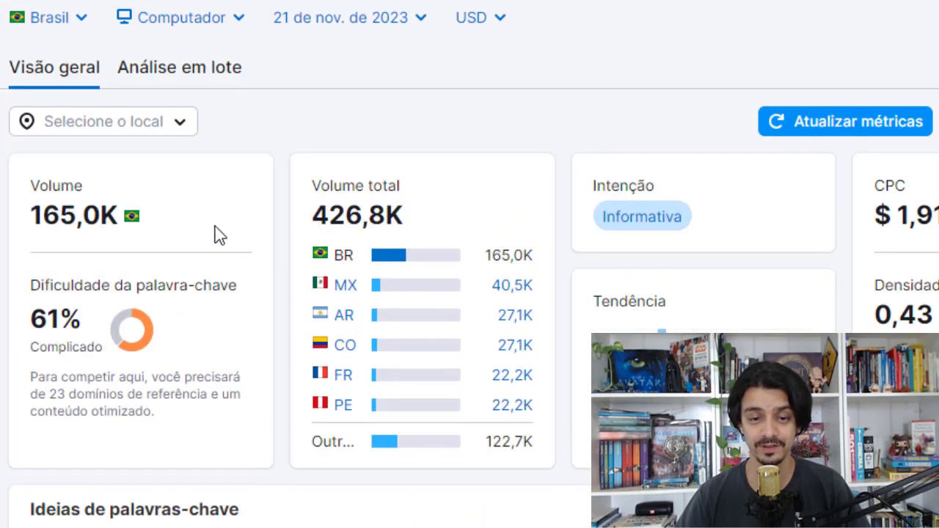
{"action": "scroll", "coordinate": [216, 233], "scroll_direction": "down", "scroll_amount": 2}
{"action": "scroll", "coordinate": [272, 224], "scroll_direction": "down", "scroll_amount": 2}
{"action": "scroll", "coordinate": [404, 273], "scroll_direction": "up", "scroll_amount": 4}
{"action": "scroll", "coordinate": [400, 294], "scroll_direction": "down", "scroll_amount": 2}
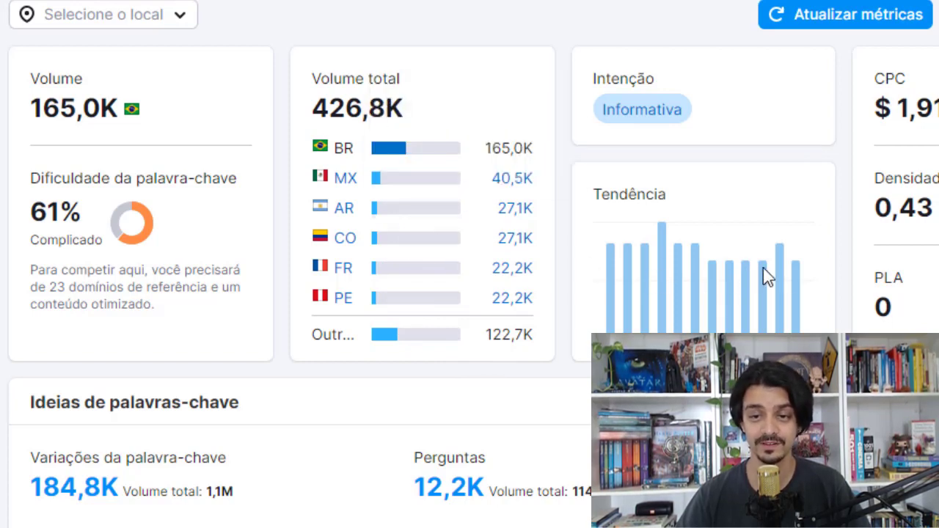
Examine the keyword ideas for "marketing digital": variations, questions and related keywords with volume and difficulty
{"action": "scroll", "coordinate": [720, 275], "scroll_direction": "down", "scroll_amount": 7}
{"action": "scroll", "coordinate": [409, 237], "scroll_direction": "up", "scroll_amount": 1}
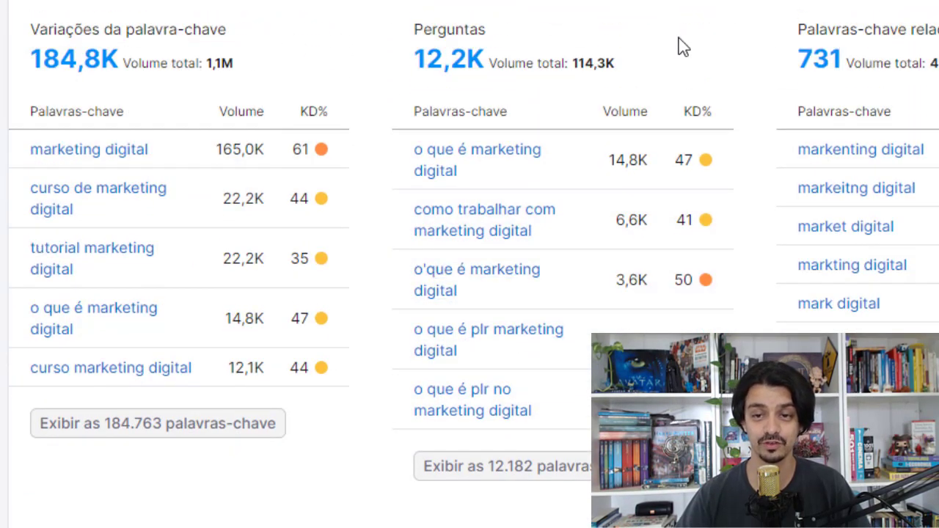
{"action": "scroll", "coordinate": [712, 238], "scroll_direction": "down", "scroll_amount": 3}
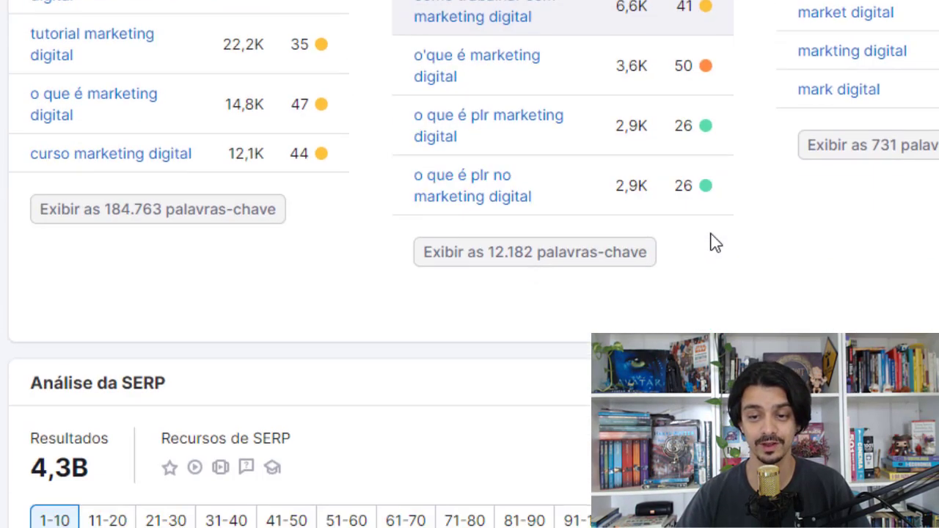
Examine the SERP analysis of the ten best-ranked pages for "marketing digital" and the ad texts below it
{"action": "scroll", "coordinate": [715, 253], "scroll_direction": "down", "scroll_amount": 3}
{"action": "scroll", "coordinate": [715, 257], "scroll_direction": "down", "scroll_amount": 2}
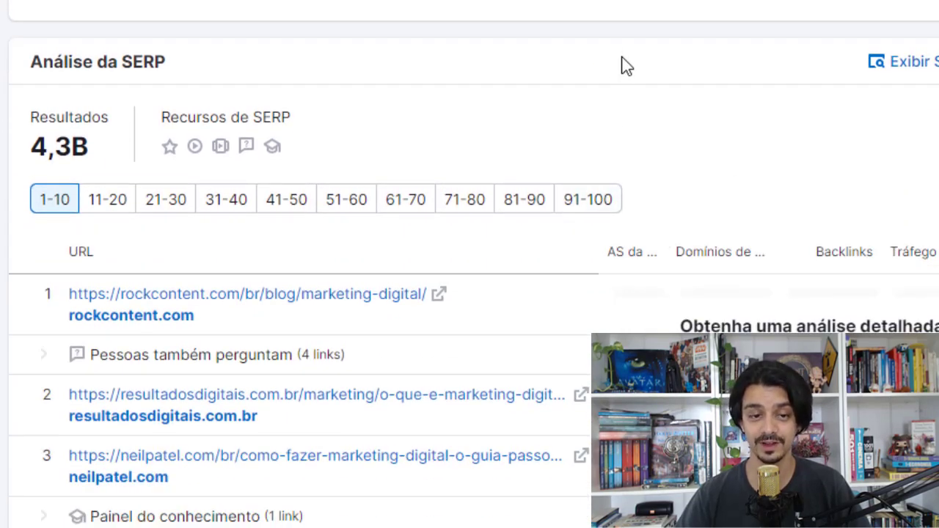
{"action": "scroll", "coordinate": [528, 213], "scroll_direction": "down", "scroll_amount": 3}
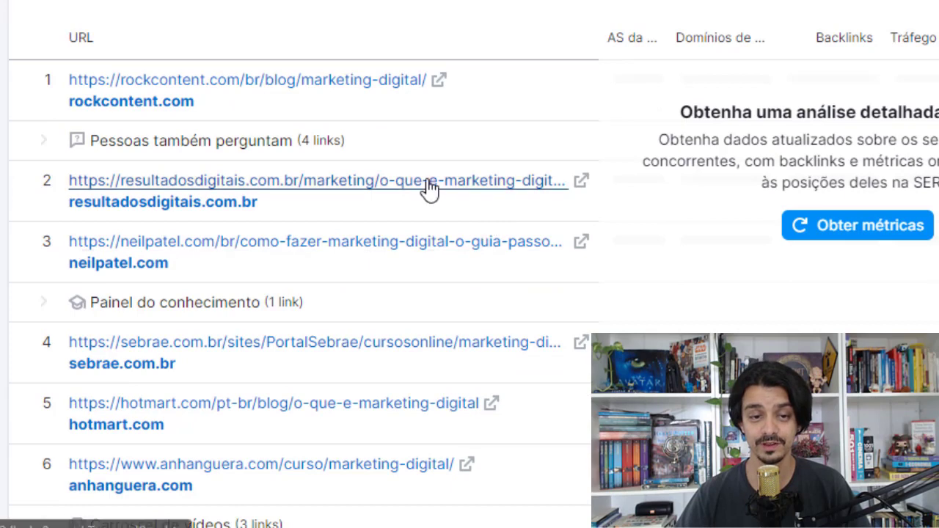
{"action": "scroll", "coordinate": [421, 304], "scroll_direction": "down", "scroll_amount": 5}
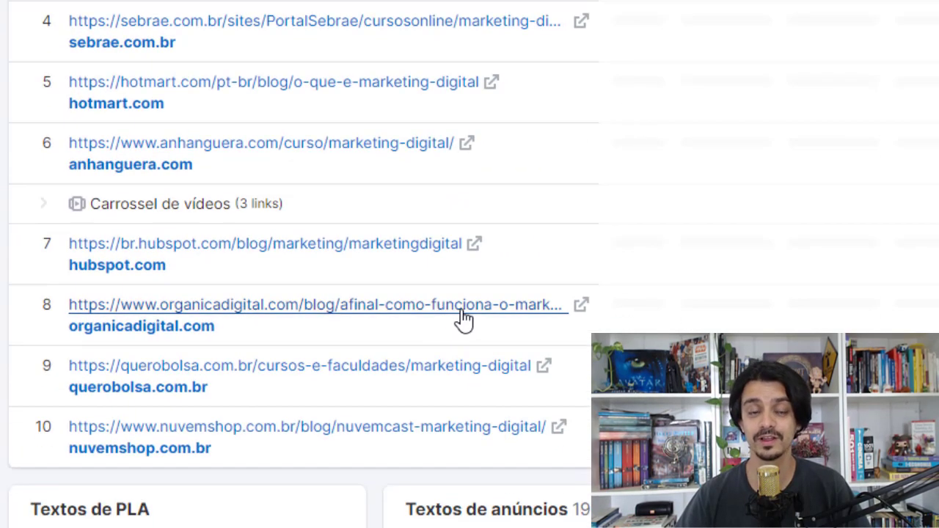
{"action": "scroll", "coordinate": [477, 253], "scroll_direction": "down", "scroll_amount": 3}
{"action": "scroll", "coordinate": [506, 254], "scroll_direction": "up", "scroll_amount": 2}
{"action": "scroll", "coordinate": [558, 246], "scroll_direction": "down", "scroll_amount": 3}
{"action": "scroll", "coordinate": [603, 220], "scroll_direction": "down", "scroll_amount": 3}
{"action": "scroll", "coordinate": [672, 242], "scroll_direction": "up", "scroll_amount": 7}
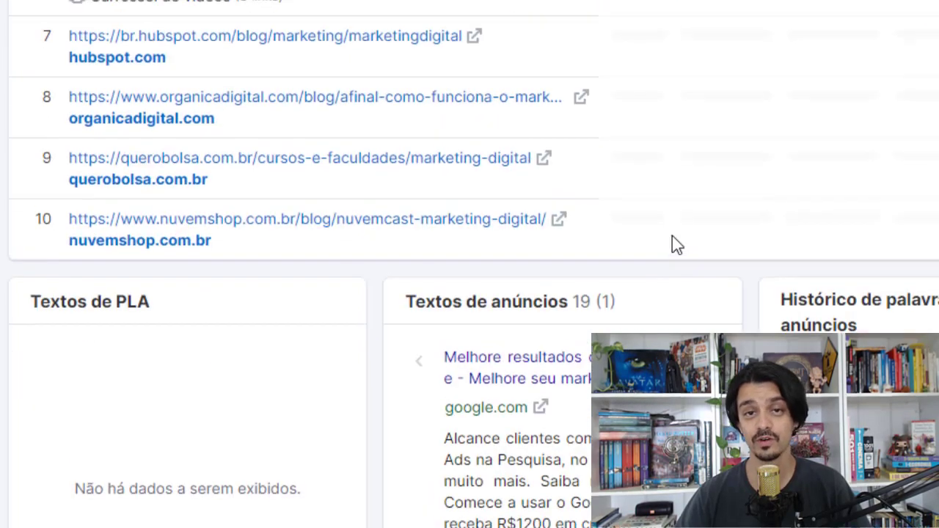
{"action": "scroll", "coordinate": [673, 237], "scroll_direction": "up", "scroll_amount": 7}
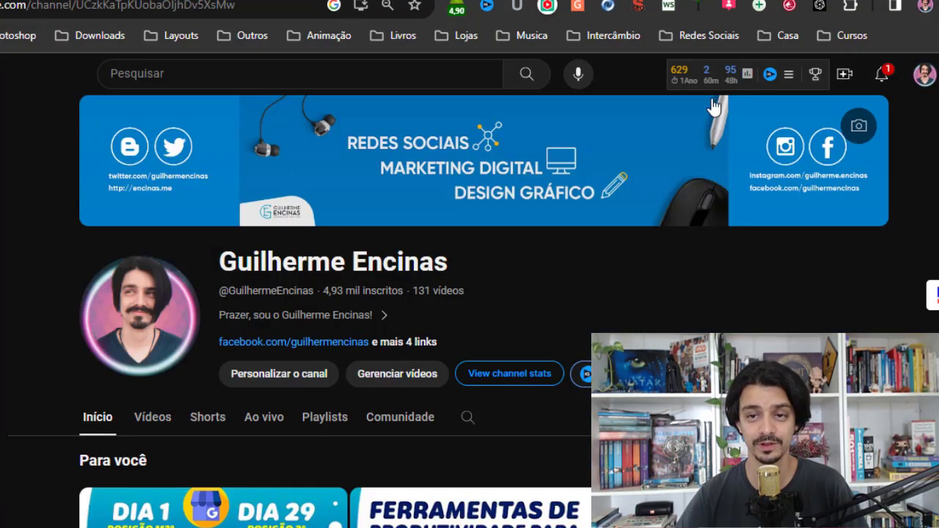
Switch to the YouTube channel page and open the video "MELHORES FERRAMENTAS DE PRODUTIVIDADE PARA TRABALHAR ONLINE"
{"action": "left_click", "coordinate": [714, 71]}
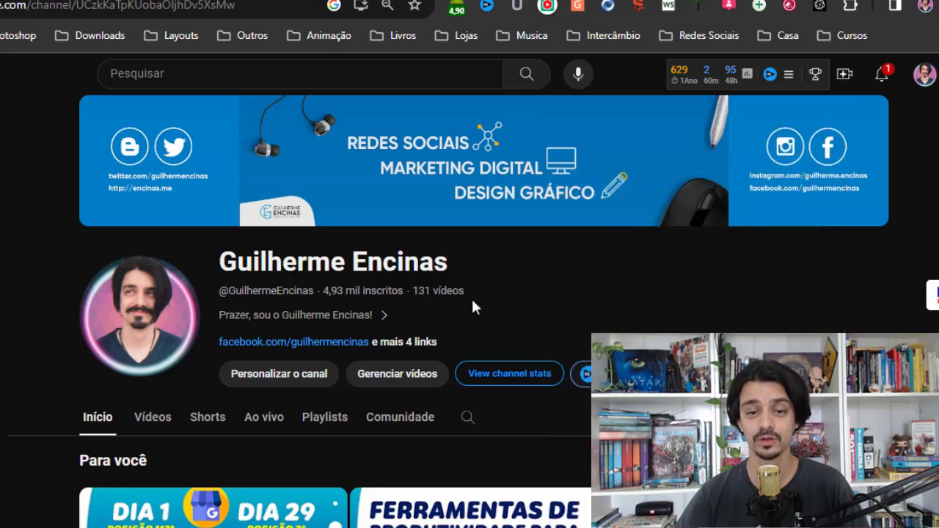
{"action": "scroll", "coordinate": [573, 345], "scroll_direction": "down", "scroll_amount": 3}
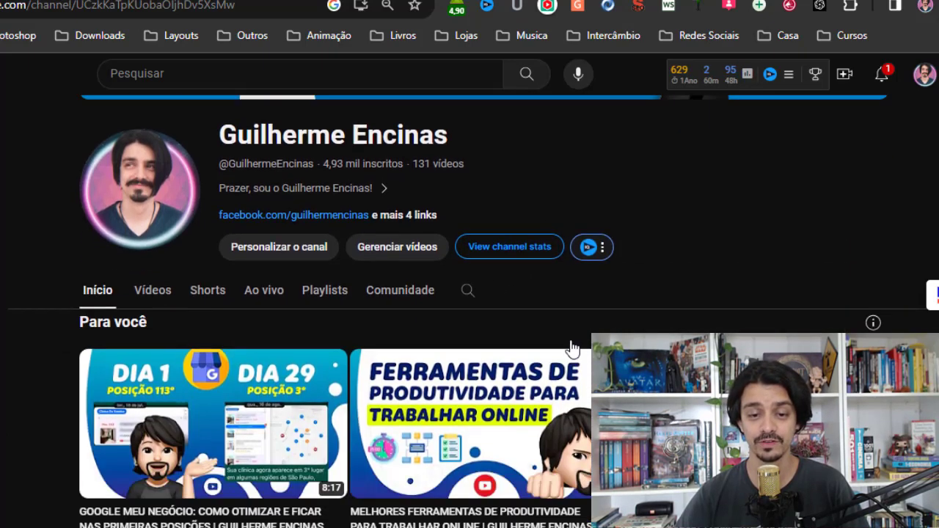
{"action": "left_click", "coordinate": [455, 415]}
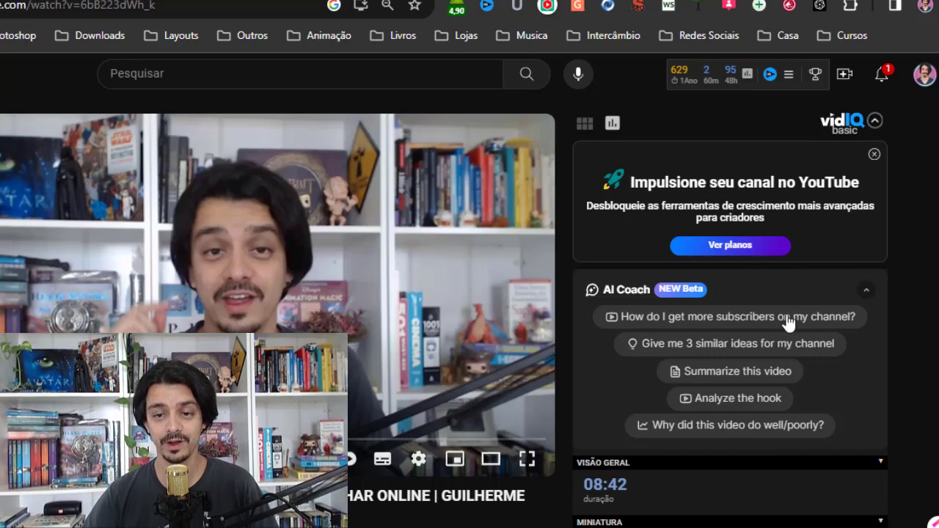
Examine the vidIQ panel beside the video, including AI Coach, engagement rate, SEO score, optimization checklist and tags
{"action": "scroll", "coordinate": [785, 323], "scroll_direction": "down", "scroll_amount": 2}
{"action": "scroll", "coordinate": [712, 290], "scroll_direction": "up", "scroll_amount": 2}
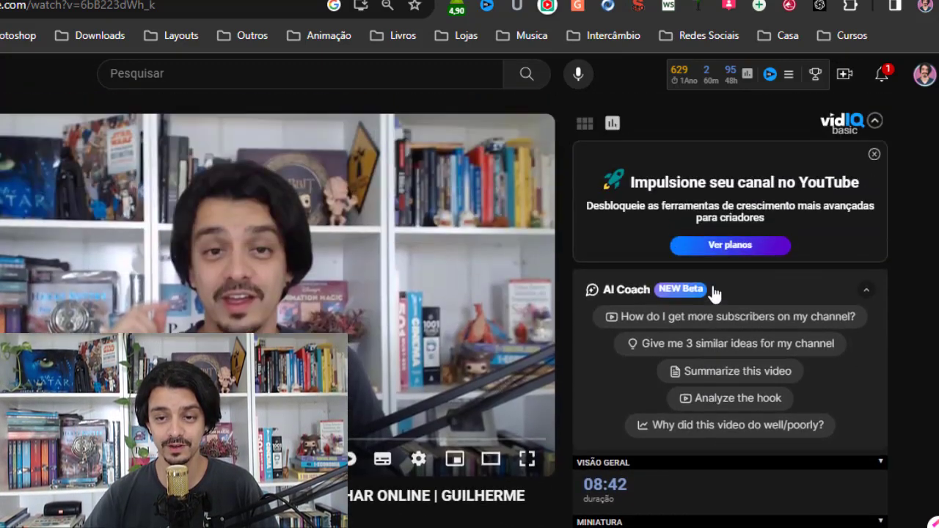
{"action": "scroll", "coordinate": [712, 297], "scroll_direction": "down", "scroll_amount": 6}
{"action": "scroll", "coordinate": [704, 286], "scroll_direction": "down", "scroll_amount": 2}
{"action": "scroll", "coordinate": [677, 290], "scroll_direction": "up", "scroll_amount": 2}
{"action": "mouse_move", "coordinate": [615, 309]}
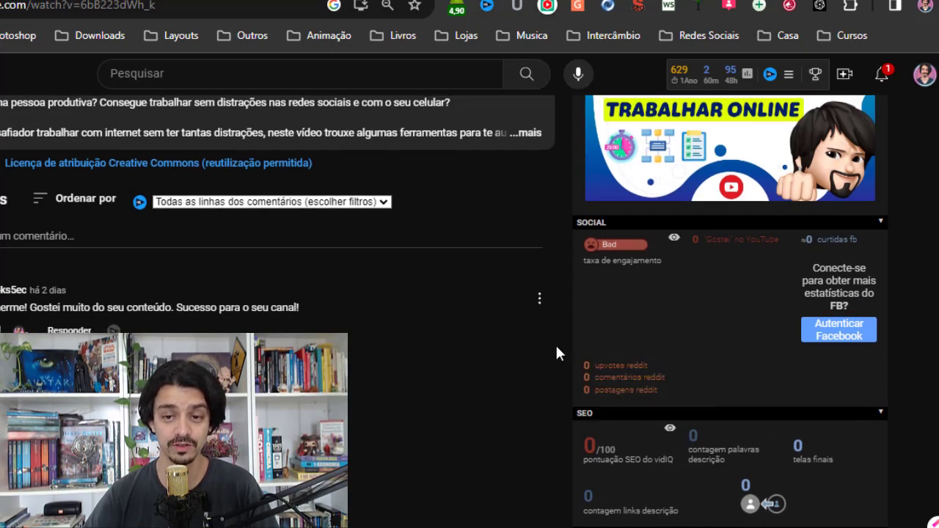
{"action": "mouse_move", "coordinate": [614, 329]}
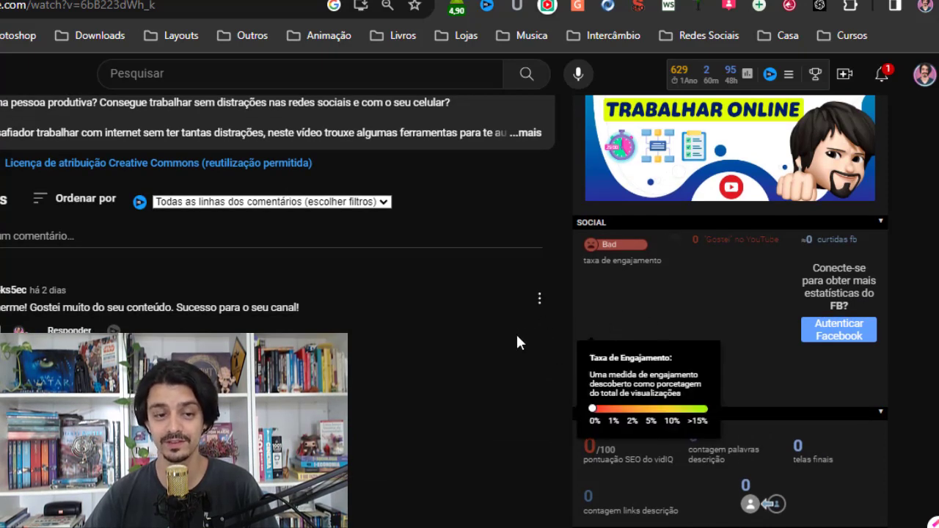
{"action": "scroll", "coordinate": [716, 327], "scroll_direction": "down", "scroll_amount": 8}
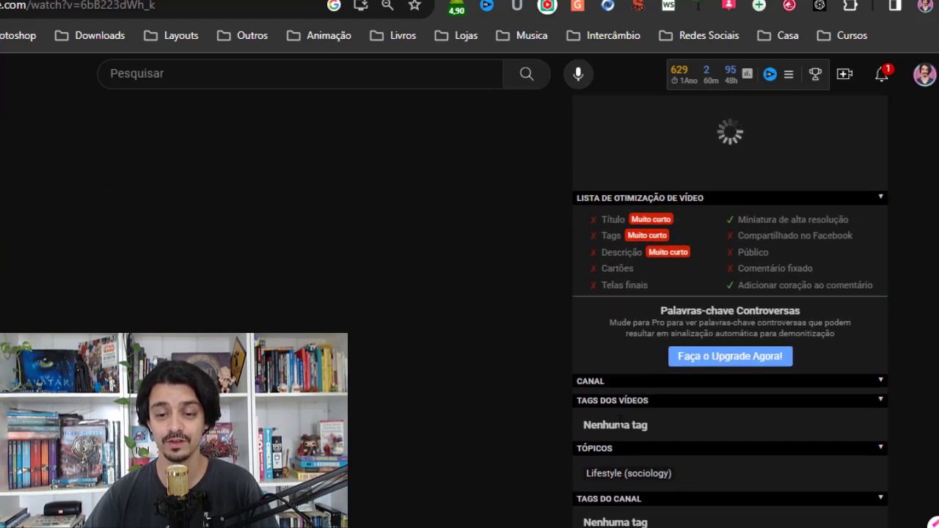
{"action": "scroll", "coordinate": [706, 426], "scroll_direction": "up", "scroll_amount": 1}
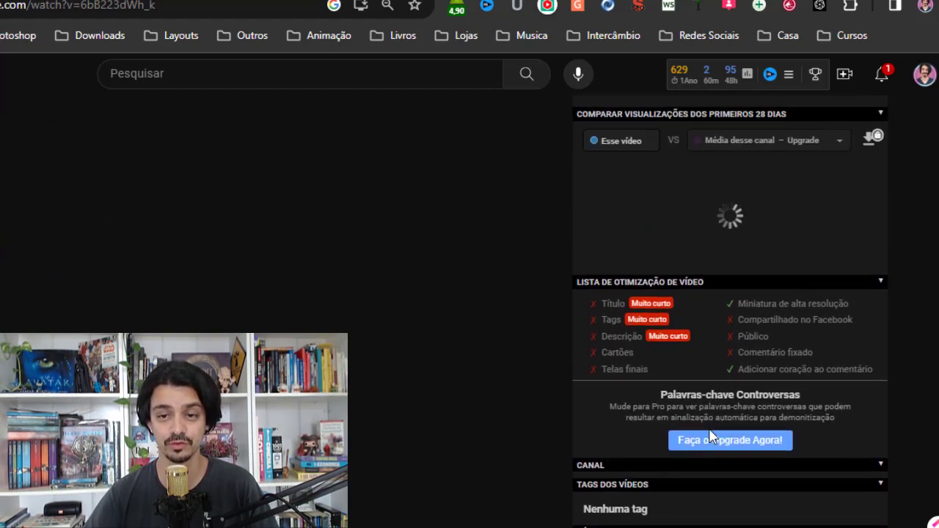
Review the video's optimization checklist, video tags, topics and channel tags in the vidIQ panel, including the 28-day views comparison
{"action": "scroll", "coordinate": [683, 279], "scroll_direction": "down", "scroll_amount": 2}
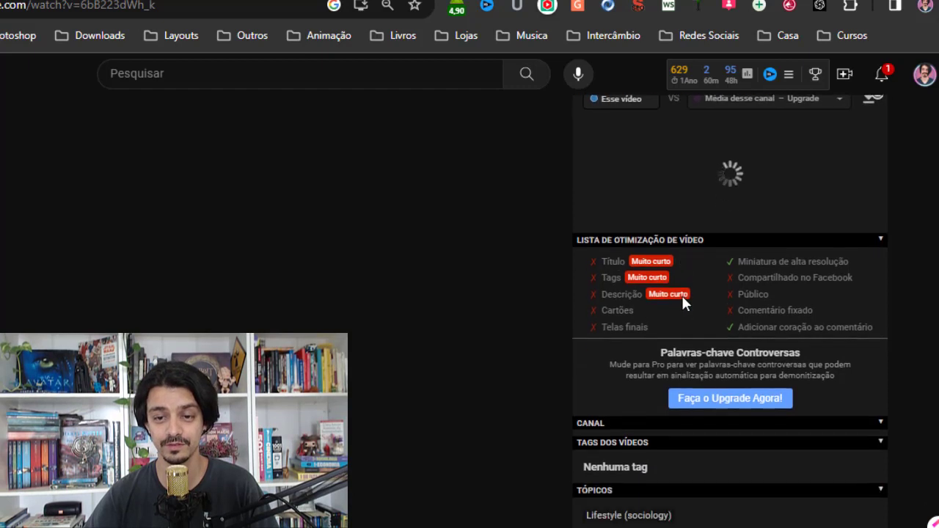
{"action": "scroll", "coordinate": [718, 345], "scroll_direction": "down", "scroll_amount": 1}
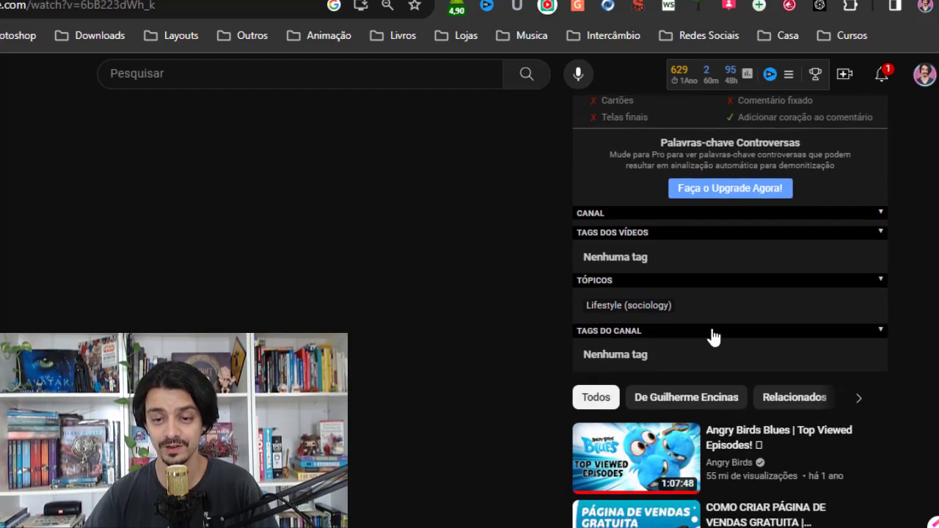
{"action": "scroll", "coordinate": [721, 345], "scroll_direction": "up", "scroll_amount": 1}
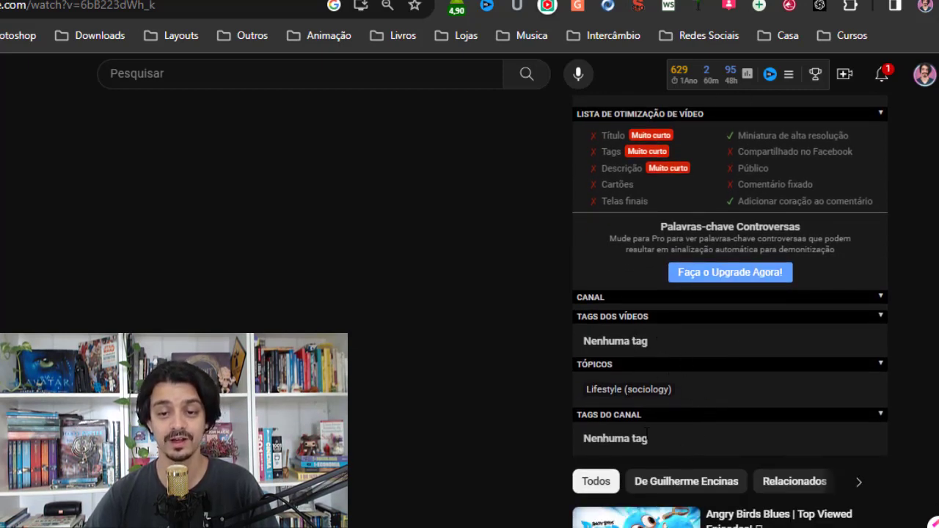
{"action": "scroll", "coordinate": [695, 417], "scroll_direction": "up", "scroll_amount": 3}
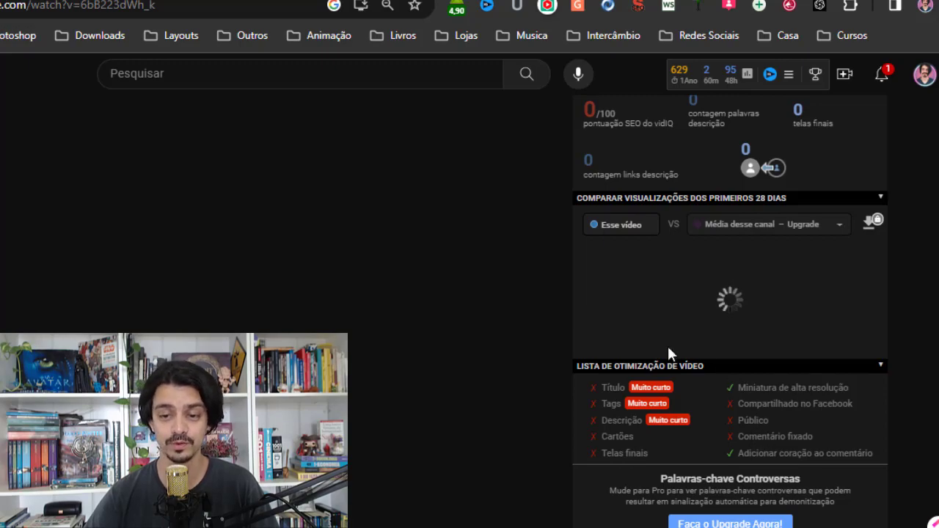
{"action": "scroll", "coordinate": [668, 352], "scroll_direction": "up", "scroll_amount": 8}
{"action": "scroll", "coordinate": [690, 433], "scroll_direction": "up", "scroll_amount": 3}
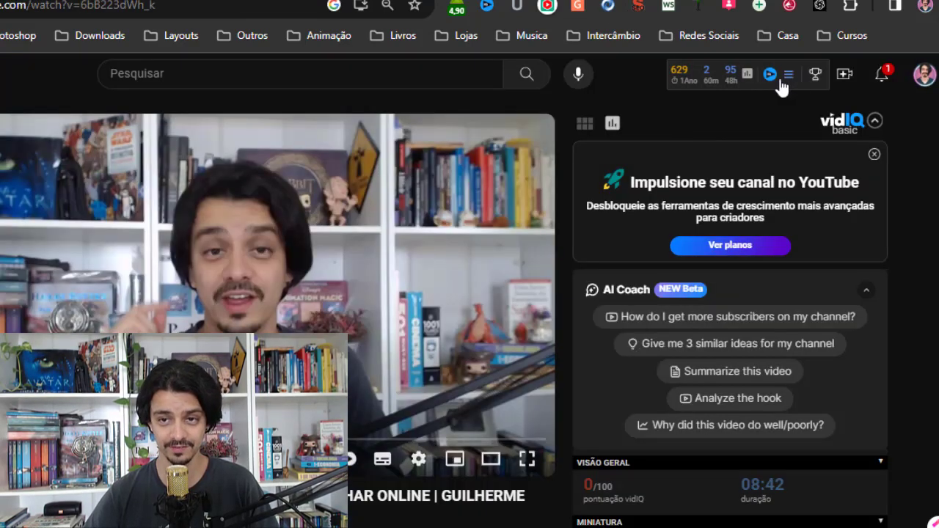
Switch to the vidIQ web app and examine the channel's main keyword opportunities and top search terms on the keywords page
{"action": "left_click", "coordinate": [784, 78]}
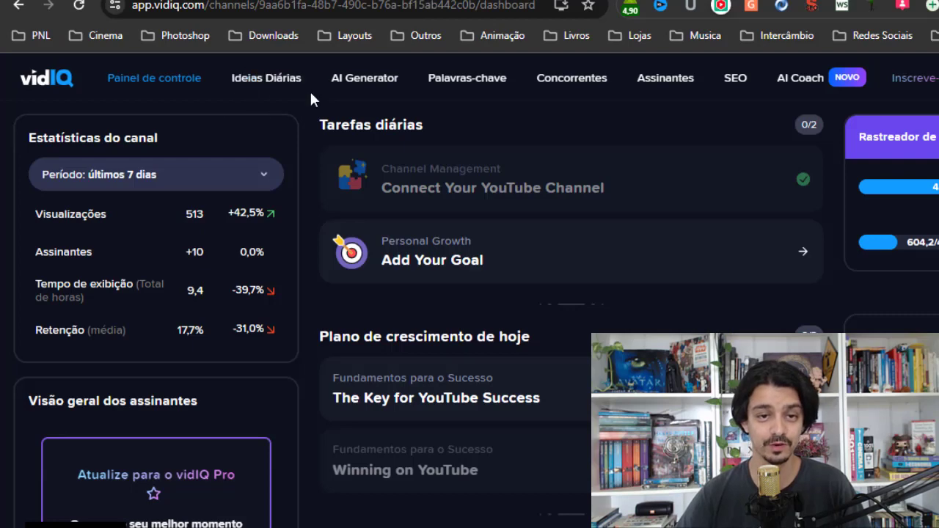
{"action": "left_click", "coordinate": [482, 82]}
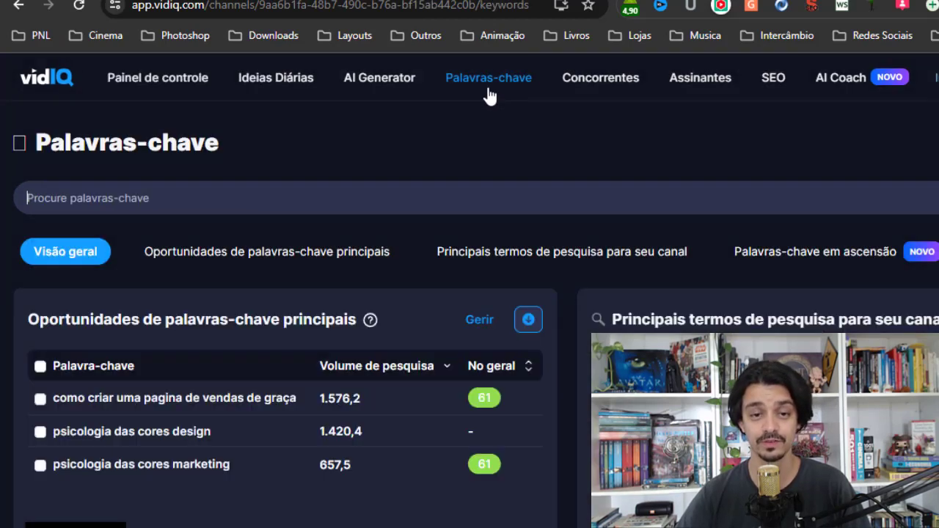
{"action": "scroll", "coordinate": [559, 320], "scroll_direction": "down", "scroll_amount": 2}
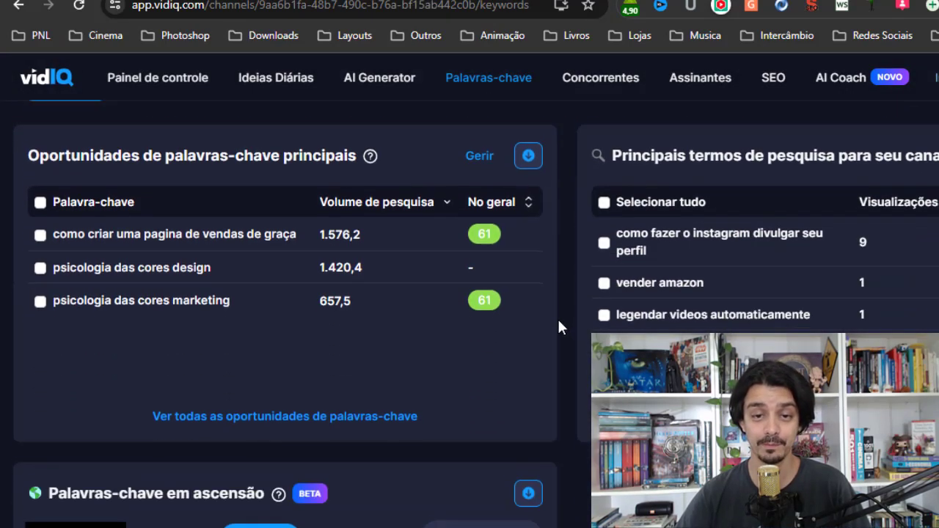
{"action": "scroll", "coordinate": [565, 323], "scroll_direction": "up", "scroll_amount": 2}
{"action": "scroll", "coordinate": [580, 331], "scroll_direction": "down", "scroll_amount": 2}
{"action": "scroll", "coordinate": [574, 328], "scroll_direction": "up", "scroll_amount": 1}
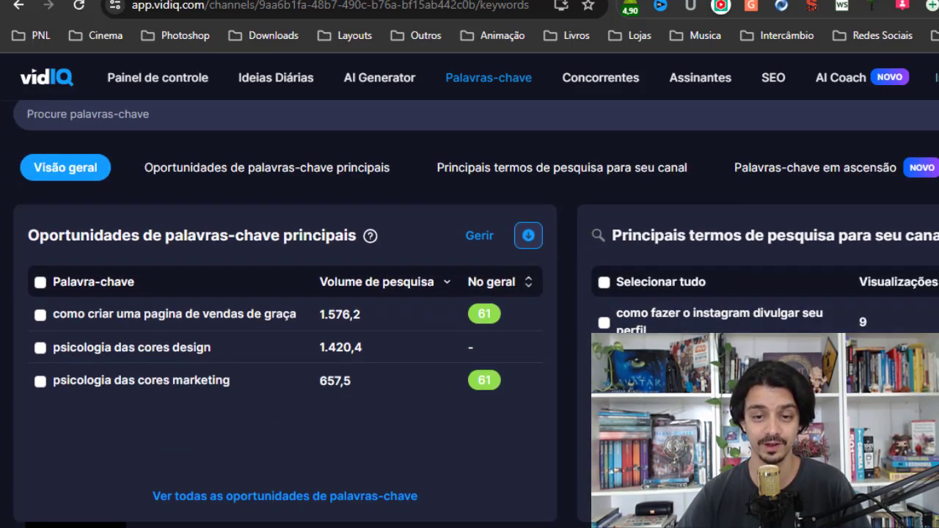
{"action": "scroll", "coordinate": [565, 411], "scroll_direction": "down", "scroll_amount": 1}
{"action": "scroll", "coordinate": [565, 411], "scroll_direction": "up", "scroll_amount": 2}
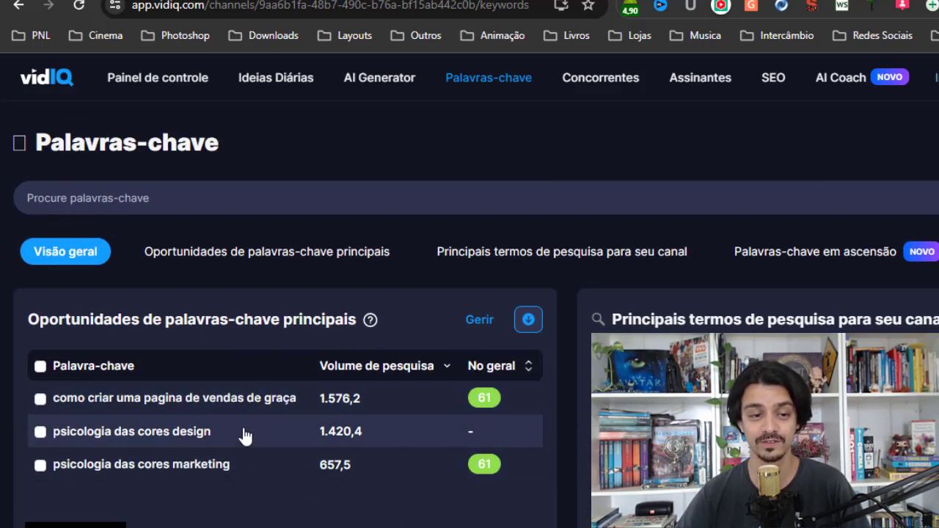
Examine this month's rising keywords with their search volume and volume change on the keywords page
{"action": "scroll", "coordinate": [244, 458], "scroll_direction": "down", "scroll_amount": 2}
{"action": "scroll", "coordinate": [252, 425], "scroll_direction": "down", "scroll_amount": 4}
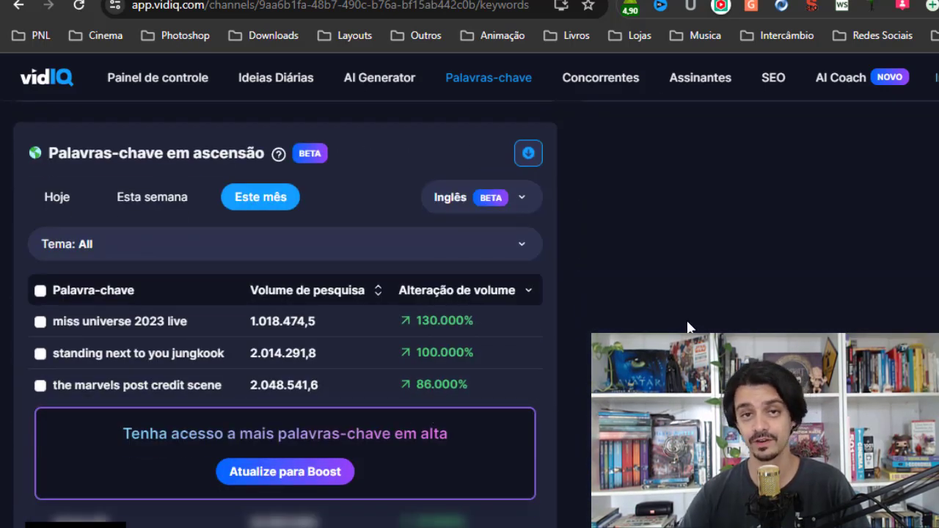
{"action": "scroll", "coordinate": [658, 315], "scroll_direction": "down", "scroll_amount": 1}
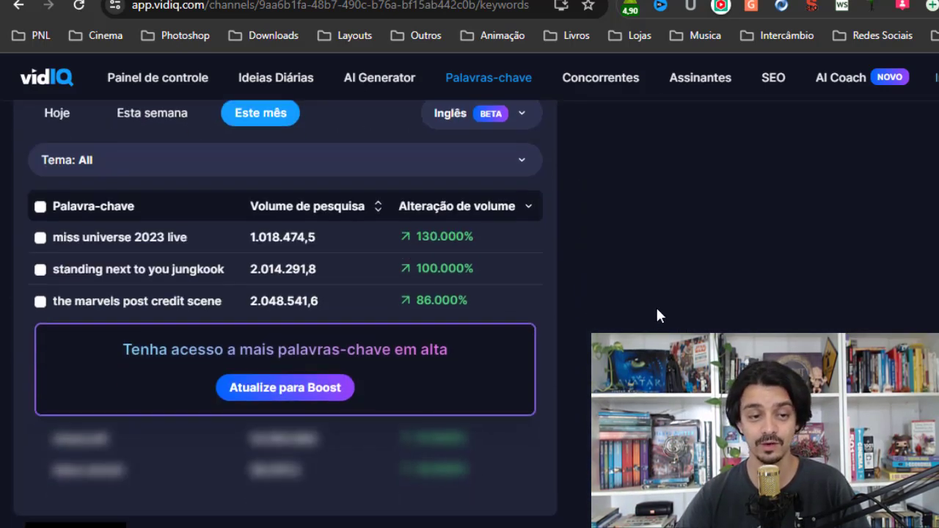
{"action": "scroll", "coordinate": [648, 330], "scroll_direction": "up", "scroll_amount": 8}
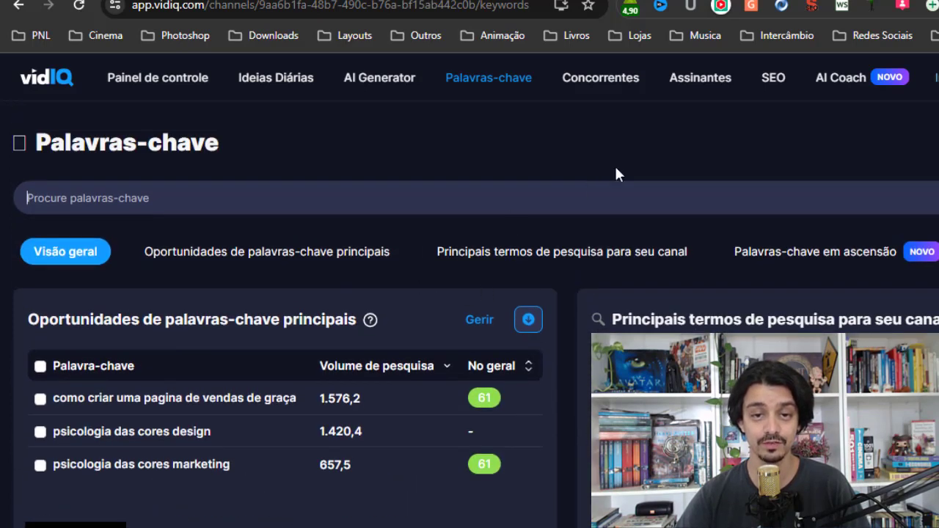
View the competitors' performance comparison chart and the subscribers page
{"action": "left_click", "coordinate": [589, 90]}
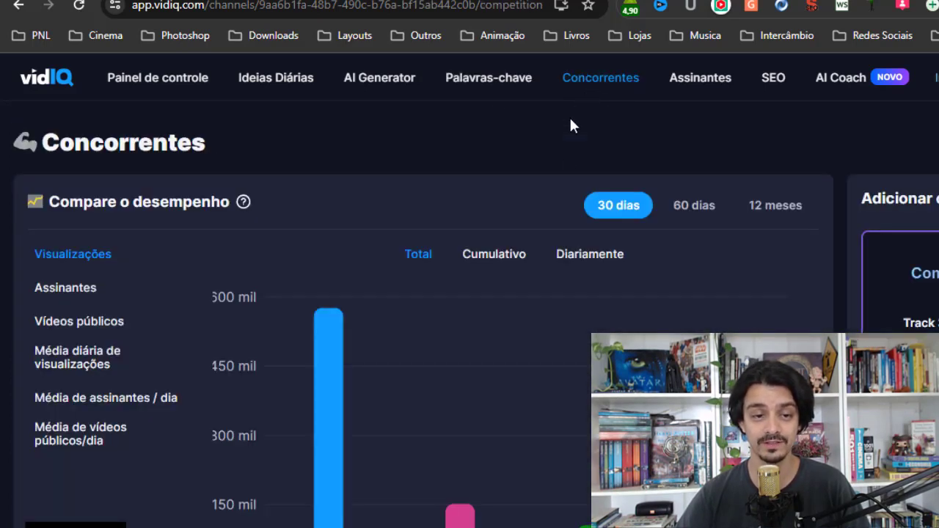
{"action": "mouse_move", "coordinate": [388, 298]}
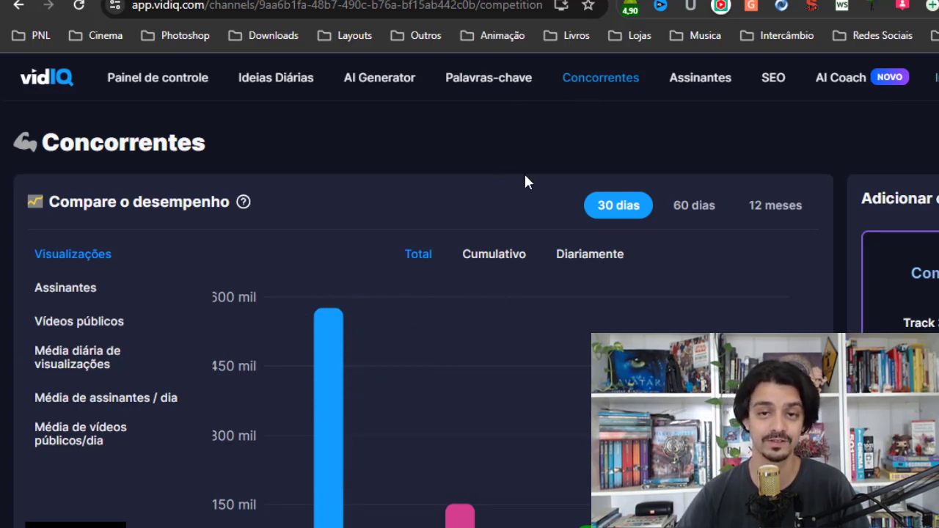
{"action": "left_click", "coordinate": [698, 82]}
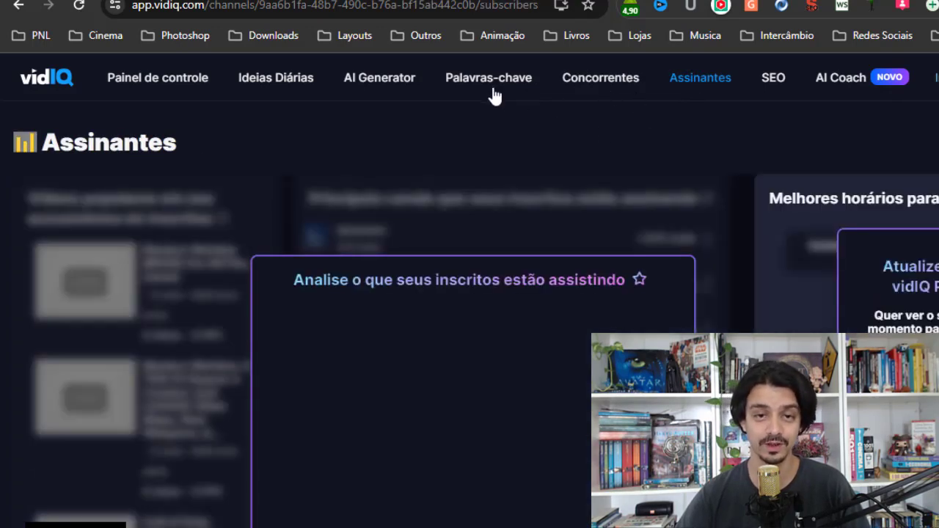
Revisit the keywords page and view the AI Content Generator for YouTube
{"action": "left_click", "coordinate": [490, 85]}
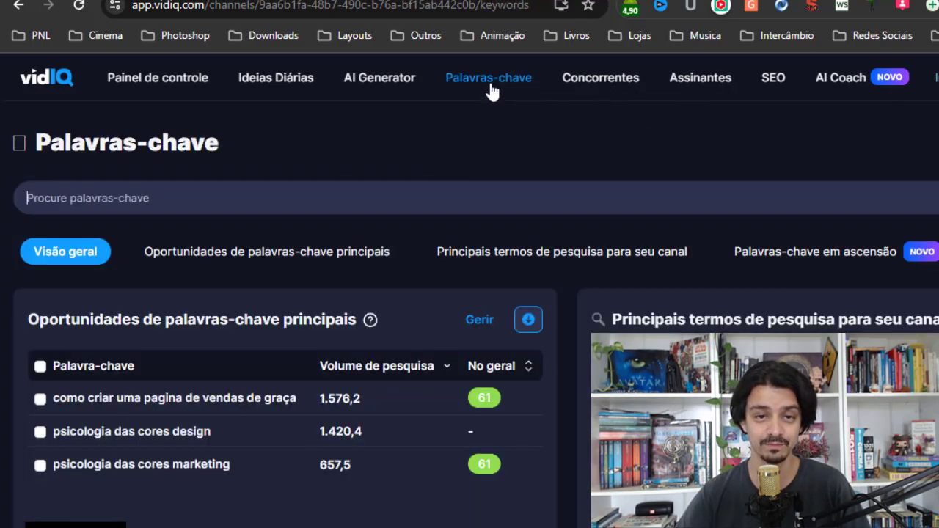
{"action": "left_click", "coordinate": [371, 82]}
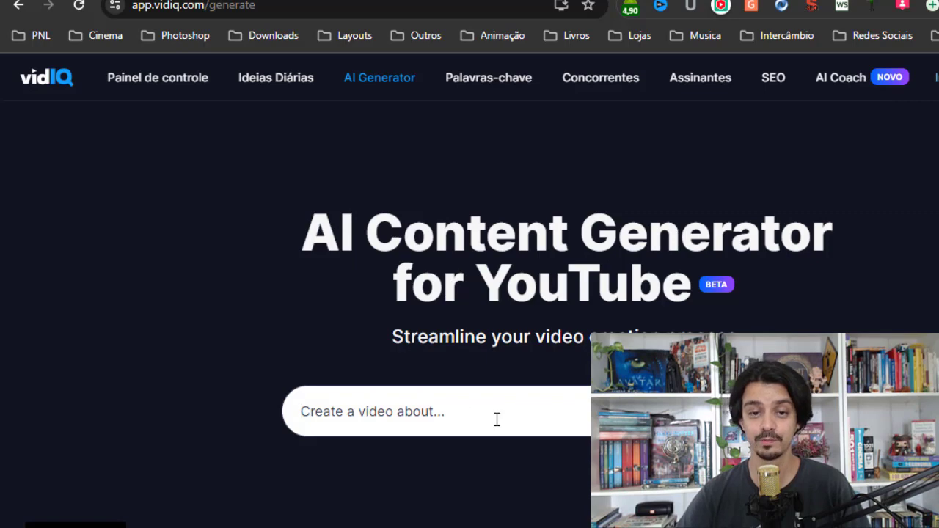
{"action": "scroll", "coordinate": [544, 373], "scroll_direction": "down", "scroll_amount": 1}
{"action": "scroll", "coordinate": [491, 351], "scroll_direction": "up", "scroll_amount": 1}
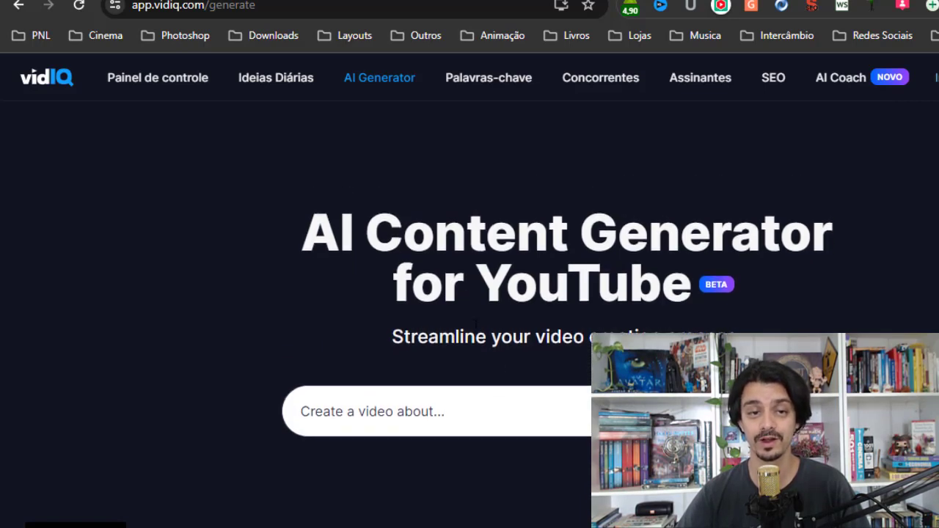
Examine the customized and personalized video ideas on the daily ideas page and return to the channel dashboard
{"action": "left_click", "coordinate": [288, 79]}
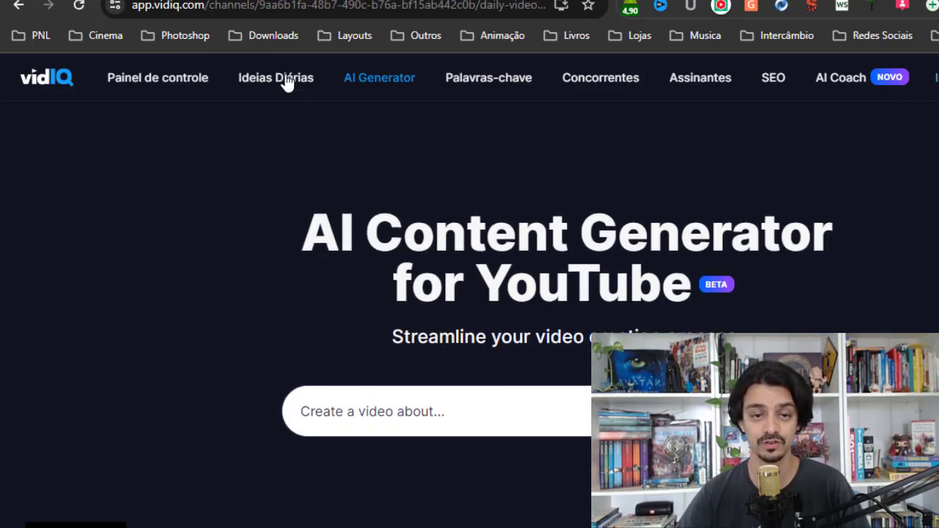
{"action": "scroll", "coordinate": [361, 285], "scroll_direction": "down", "scroll_amount": 3}
{"action": "scroll", "coordinate": [362, 286], "scroll_direction": "down", "scroll_amount": 4}
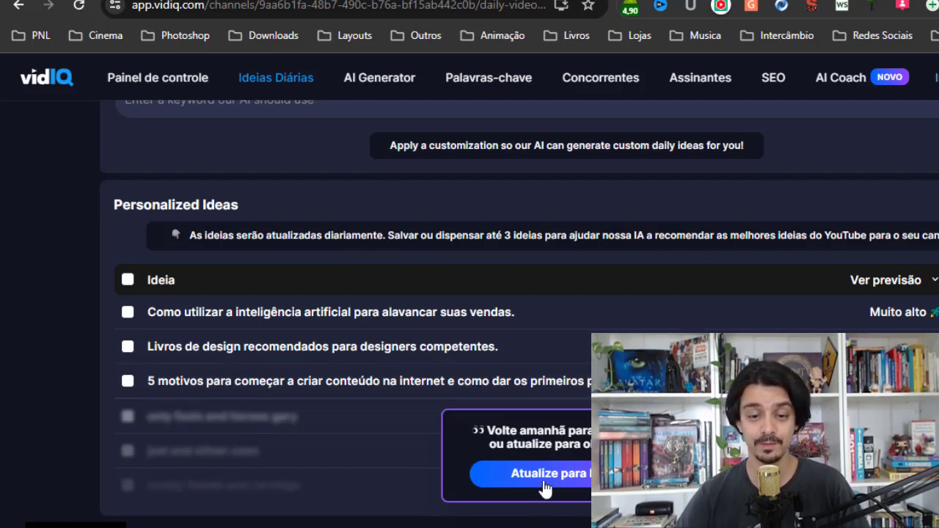
{"action": "scroll", "coordinate": [544, 490], "scroll_direction": "up", "scroll_amount": 5}
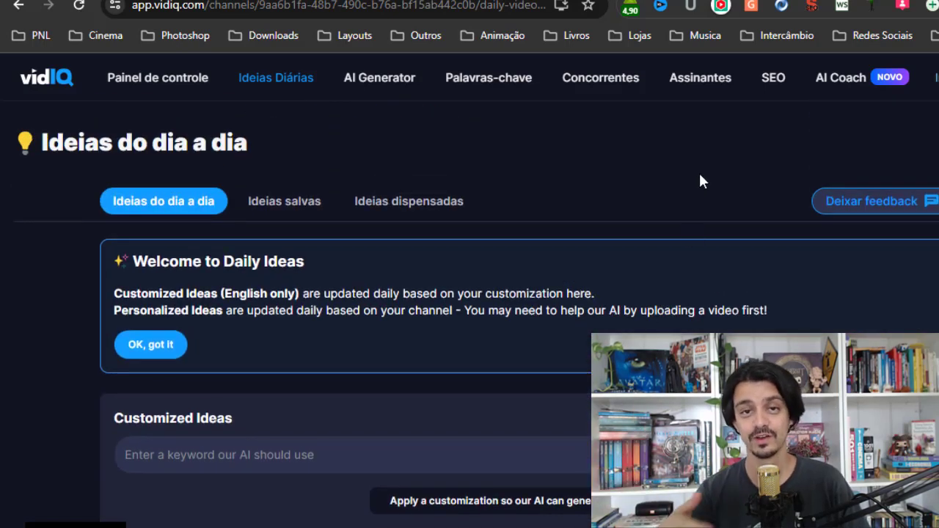
{"action": "left_click", "coordinate": [147, 78]}
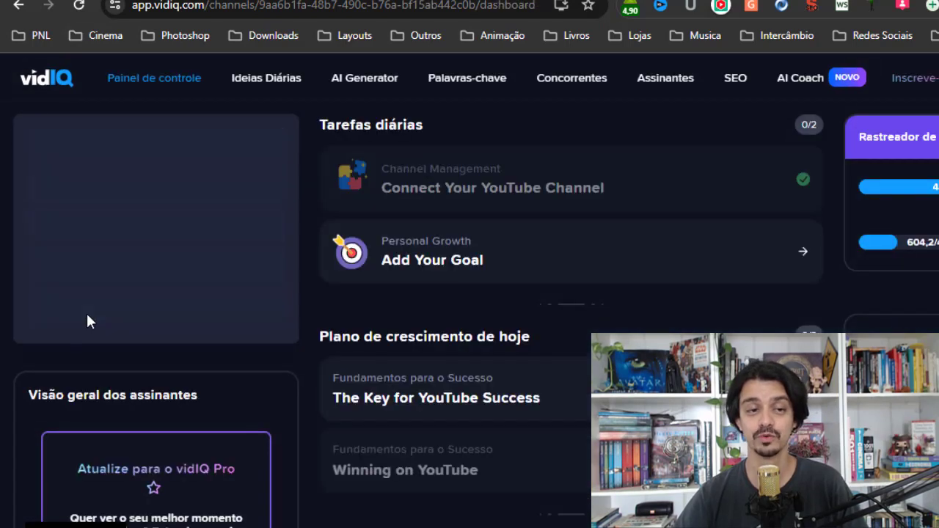